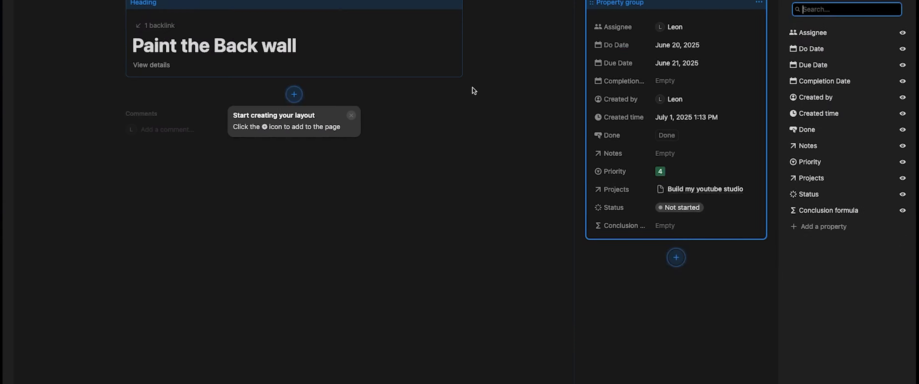
Step: Add Completion and Background sections to the property group, placing Background directly above the Conclusion formula property
{"action": "left_click", "coordinate": [858, 3]}
{"action": "left_click", "coordinate": [802, 33]}
{"action": "left_click", "coordinate": [858, 3]}
{"action": "type", "text": "Completion"}
{"action": "left_click", "coordinate": [857, 3]}
{"action": "type", "text": "Background"}
{"action": "left_click_drag", "start_coordinate": [777, 38], "coordinate": [778, 298]}
Step: Pin Status, Priority, Do Date and Due Date to the page heading
{"action": "left_click", "coordinate": [356, 53]}
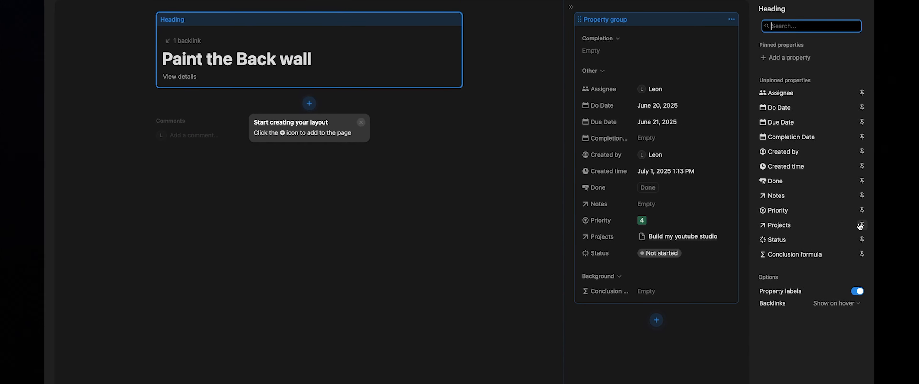
{"action": "left_click", "coordinate": [861, 225]}
{"action": "left_click", "coordinate": [860, 58]}
{"action": "left_click", "coordinate": [858, 240]}
{"action": "left_click", "coordinate": [855, 224]}
{"action": "left_click", "coordinate": [848, 139]}
{"action": "left_click", "coordinate": [848, 153]}
Step: Add Assignee as its own module in the details panel, separate from the property group
{"action": "left_click", "coordinate": [766, 153]}
{"action": "left_click", "coordinate": [775, 196]}
{"action": "left_click", "coordinate": [454, 121]}
{"action": "left_click", "coordinate": [433, 132]}
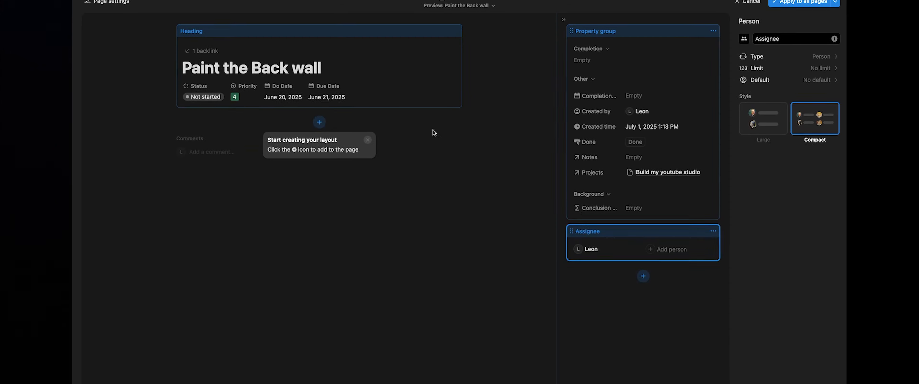
Step: Move the Assignee module above the property group in the details panel and set its style to Large
{"action": "left_click_drag", "start_coordinate": [585, 230], "coordinate": [584, 34]}
{"action": "left_click", "coordinate": [756, 141]}
{"action": "left_click_drag", "start_coordinate": [453, 134], "coordinate": [721, 266]}
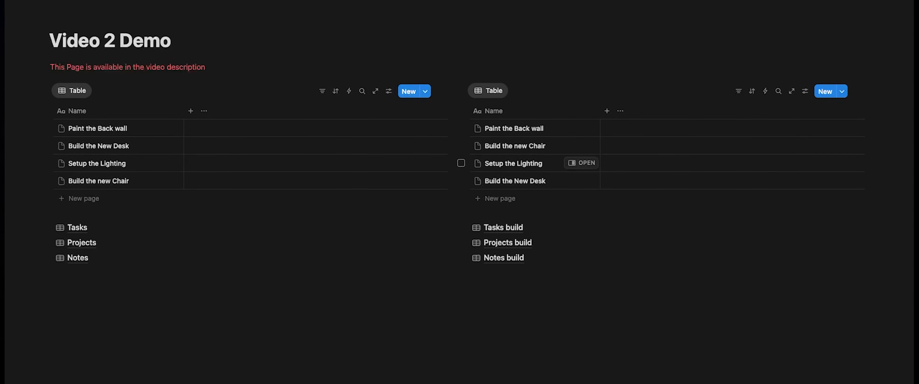
Step: Open the Build the new Chair task from the second table and set its status to In progress
{"action": "left_click", "coordinate": [578, 148]}
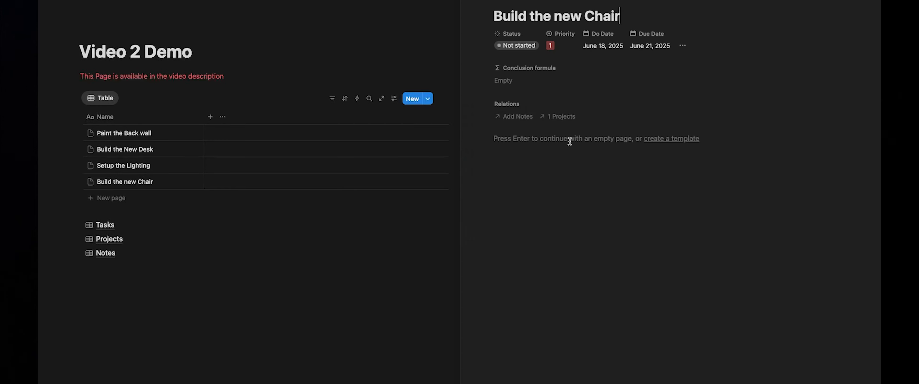
{"action": "left_click", "coordinate": [520, 41]}
{"action": "left_click", "coordinate": [517, 113]}
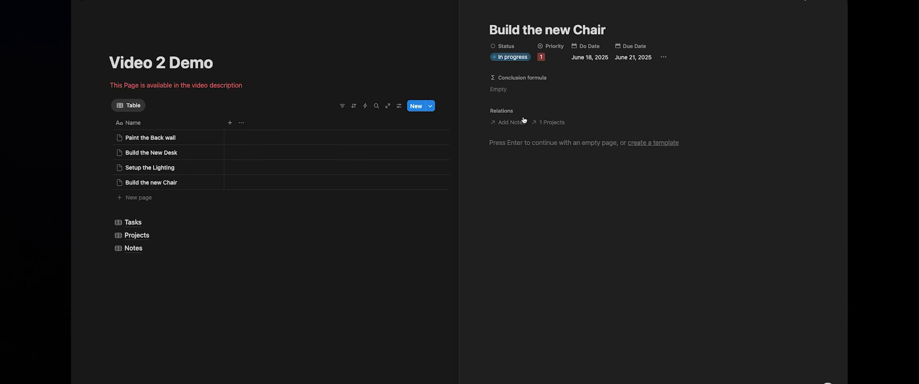
{"action": "left_click", "coordinate": [469, 9]}
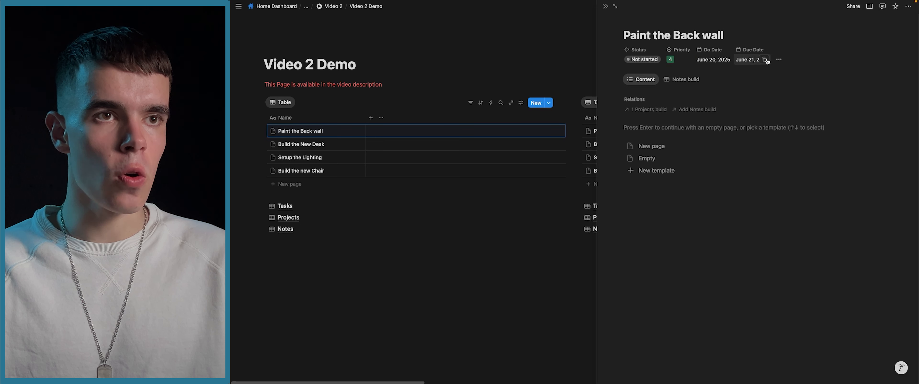
Step: Examine the details panel properties of the finished Paint the Back wall page and close the page
{"action": "left_click", "coordinate": [868, 8]}
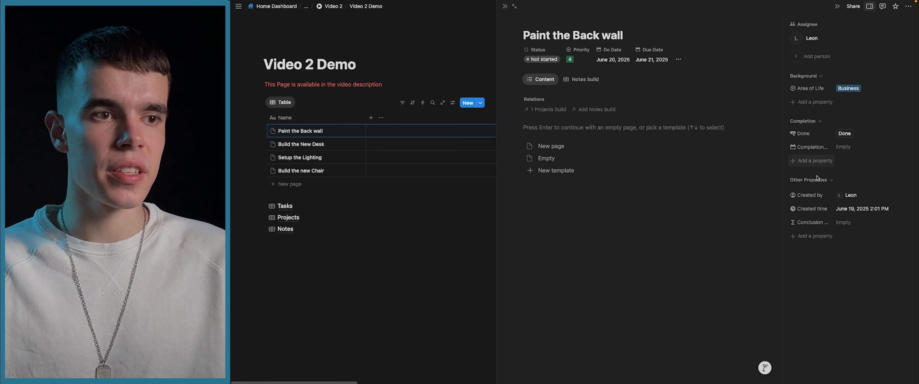
{"action": "left_click", "coordinate": [870, 7]}
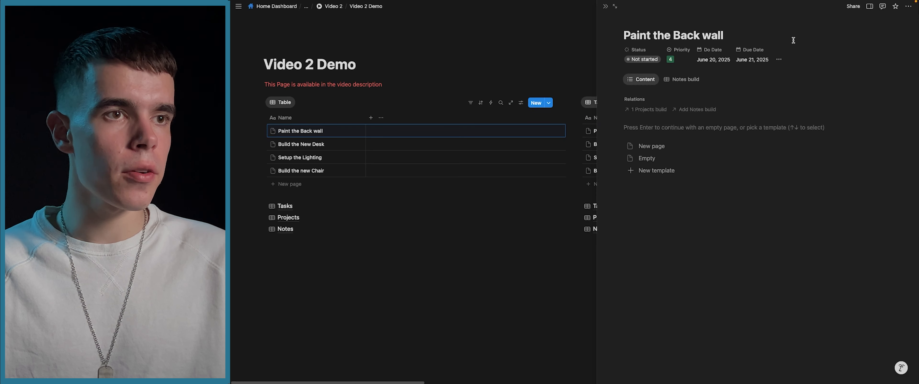
{"action": "left_click", "coordinate": [779, 59]}
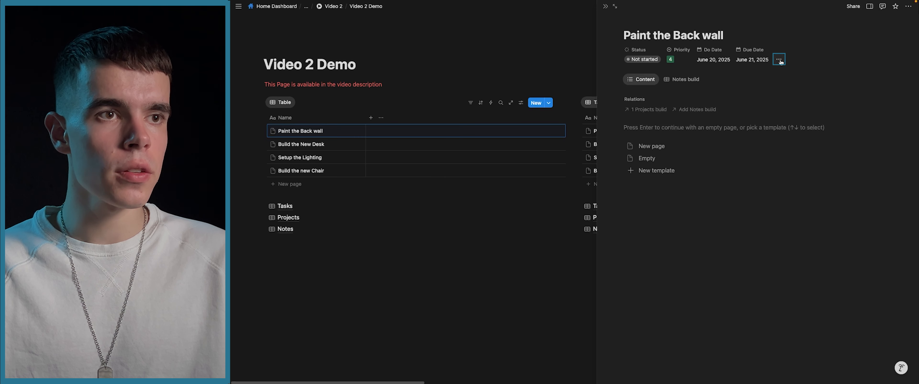
{"action": "left_click", "coordinate": [869, 7]}
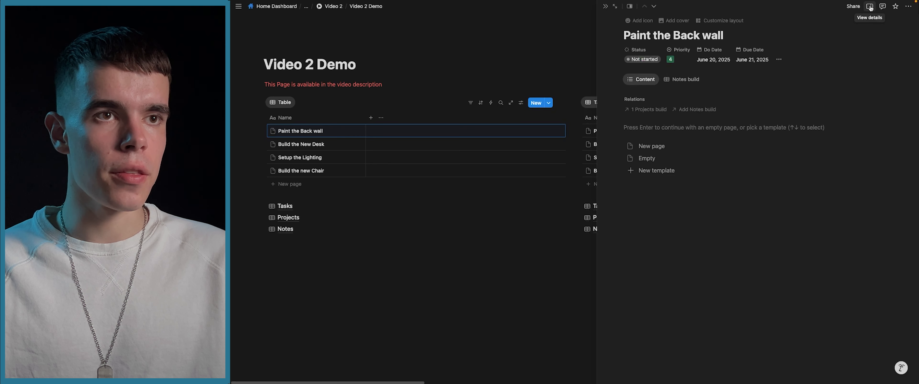
{"action": "left_click", "coordinate": [869, 7]}
{"action": "left_click", "coordinate": [868, 9]}
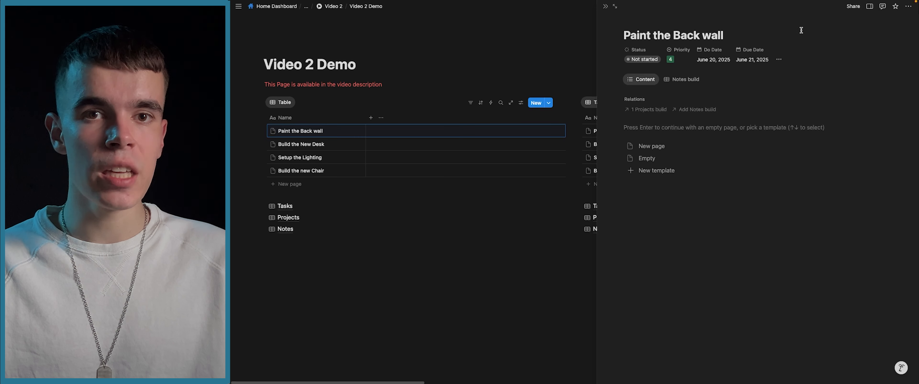
{"action": "left_click", "coordinate": [605, 7]}
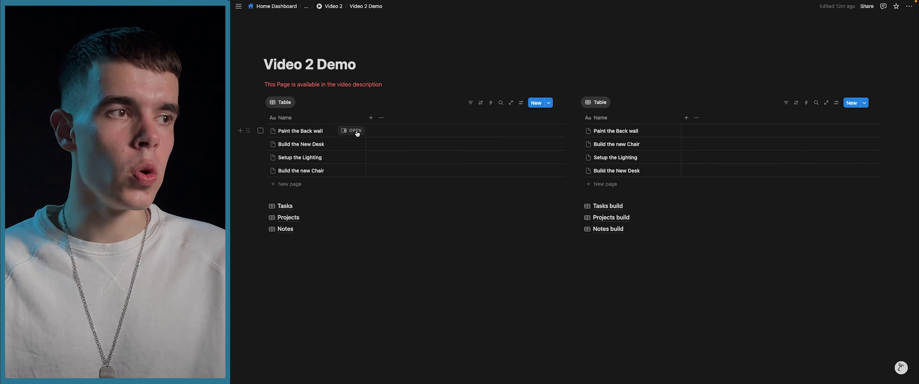
Step: Open the Paint the Back wall task from the Tasks build table and start customizing its page layout
{"action": "left_click", "coordinate": [351, 131]}
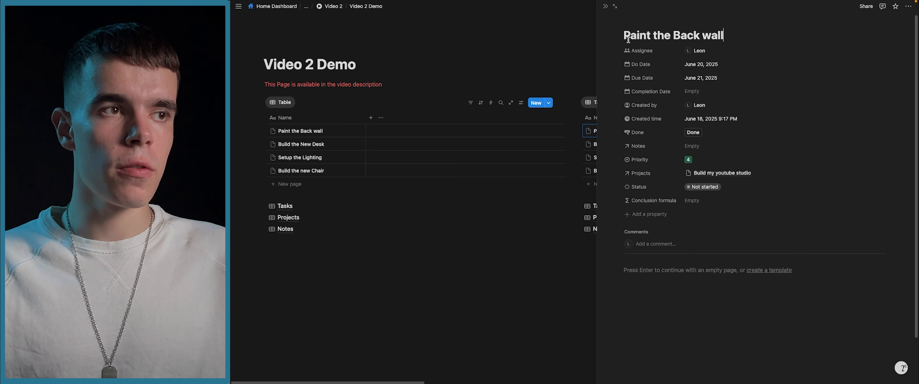
{"action": "mouse_move", "coordinate": [633, 24]}
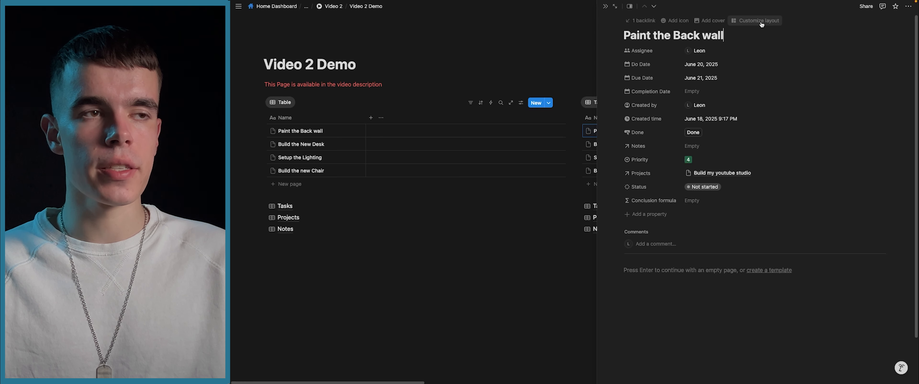
{"action": "left_click", "coordinate": [748, 22]}
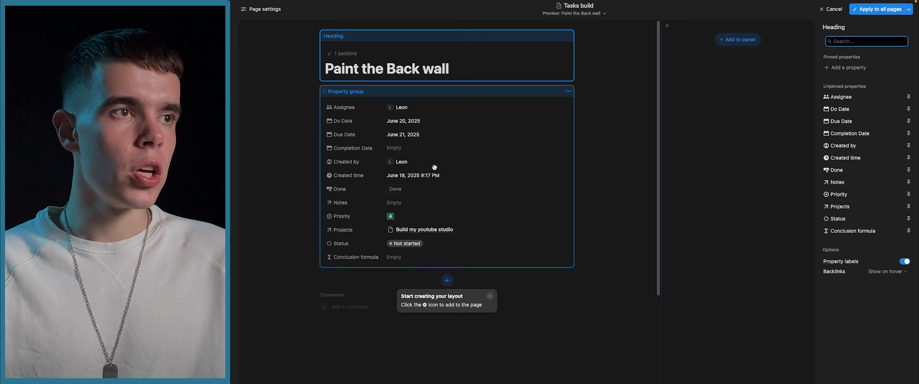
Step: Preview the layout with Build the new Chair and Setup the Lighting, and return the preview to Paint the Back wall
{"action": "left_click", "coordinate": [596, 15]}
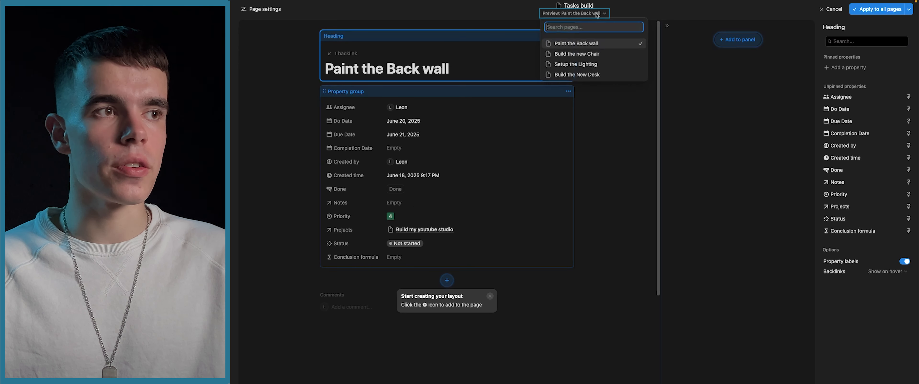
{"action": "left_click", "coordinate": [583, 54]}
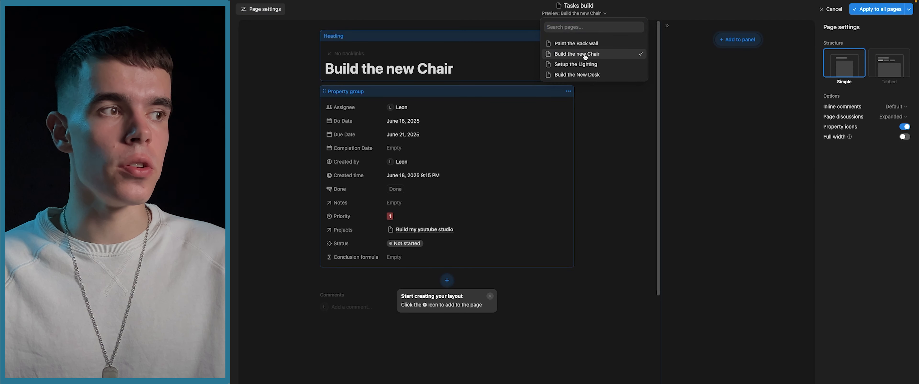
{"action": "left_click", "coordinate": [596, 66]}
{"action": "left_click", "coordinate": [595, 44]}
{"action": "left_click", "coordinate": [641, 103]}
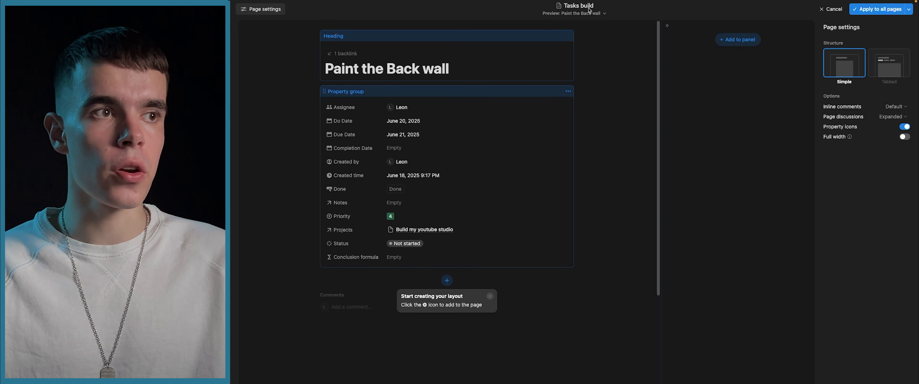
{"action": "left_click", "coordinate": [598, 14]}
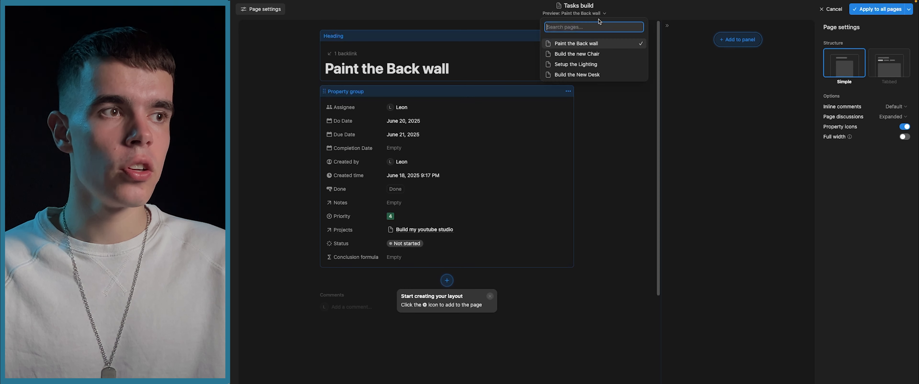
{"action": "left_click", "coordinate": [620, 16]}
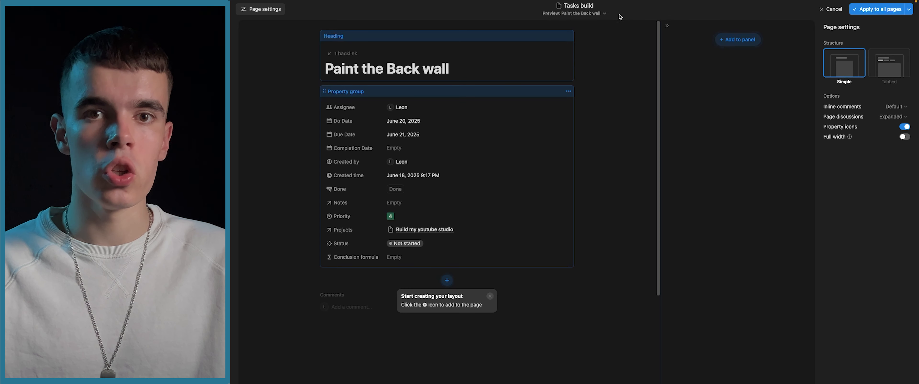
Step: Examine the layout settings offered for the heading, the property group and the empty details panel
{"action": "left_click", "coordinate": [539, 47]}
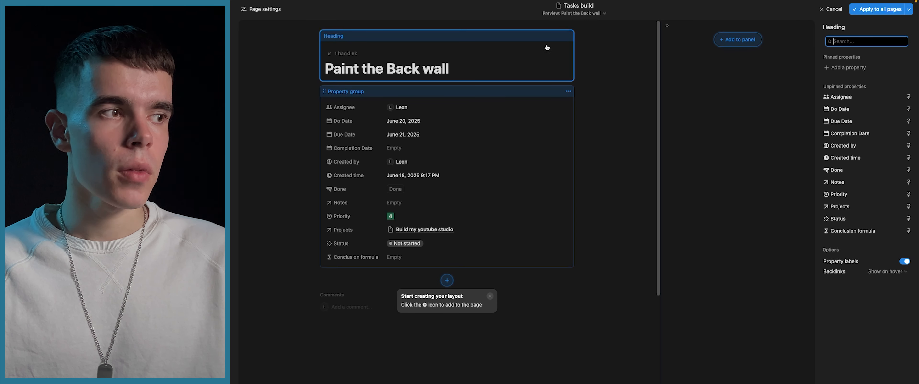
{"action": "left_click", "coordinate": [503, 94]}
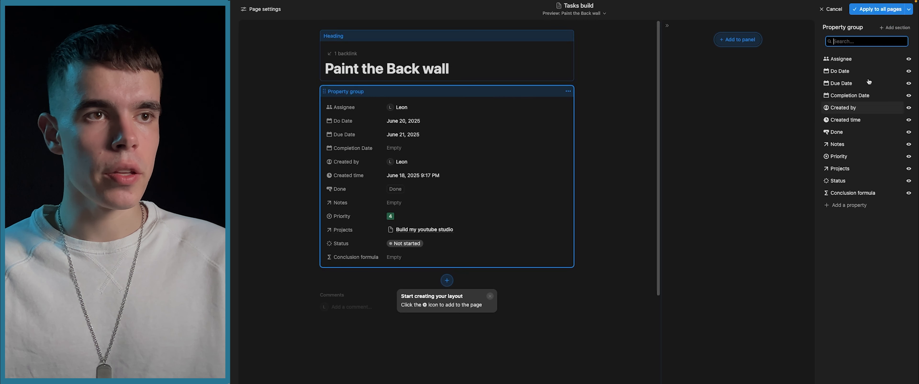
{"action": "left_click", "coordinate": [525, 36]}
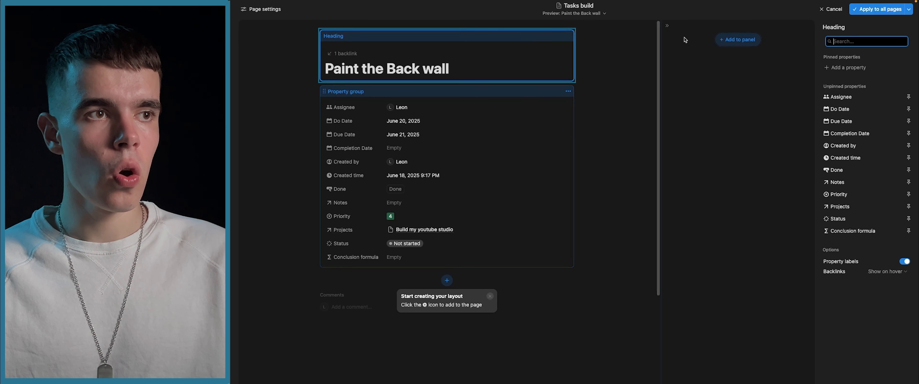
{"action": "left_click", "coordinate": [689, 40]}
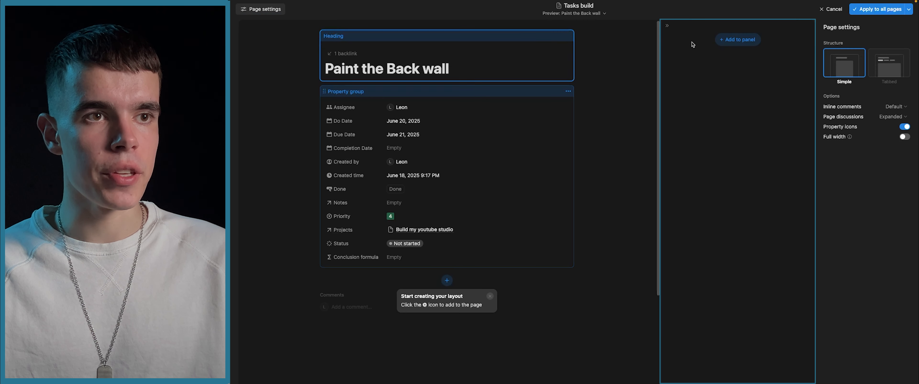
Step: Try the heading's Backlinks options Always show and Off, and set them back to Show on hover
{"action": "left_click", "coordinate": [514, 41]}
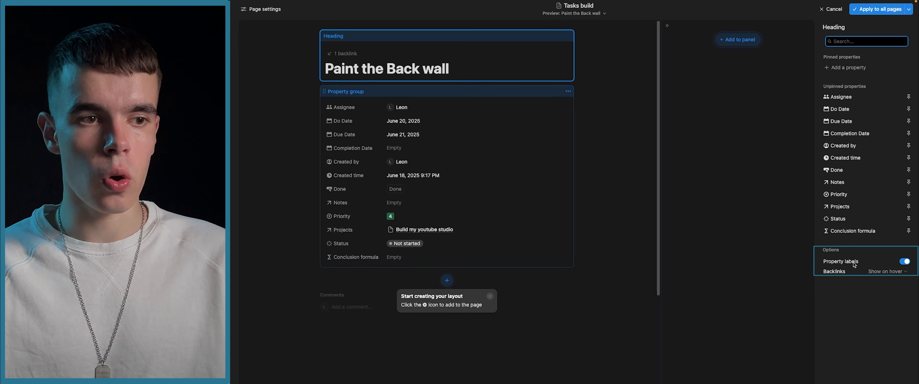
{"action": "left_click", "coordinate": [905, 263]}
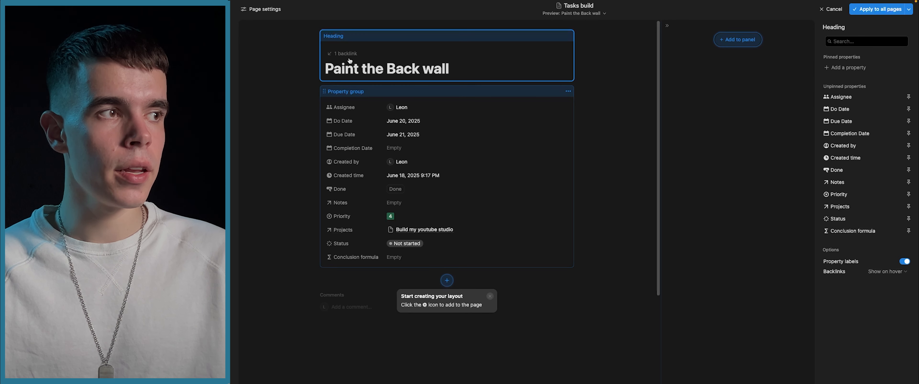
{"action": "left_click", "coordinate": [885, 272]}
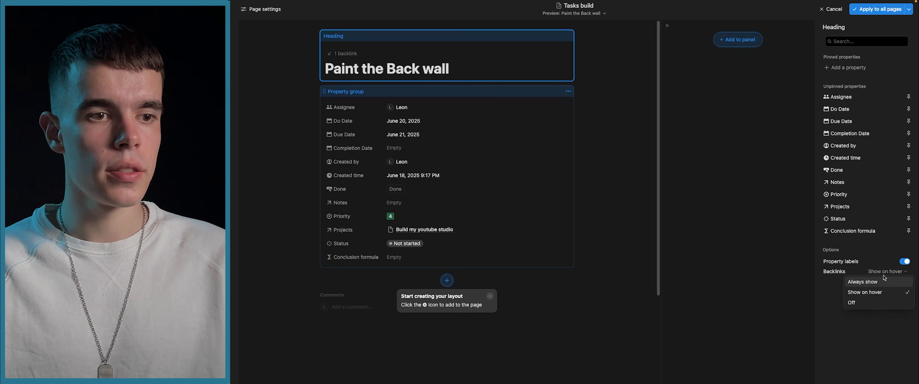
{"action": "left_click", "coordinate": [881, 282]}
{"action": "left_click", "coordinate": [887, 272]}
{"action": "left_click", "coordinate": [884, 303]}
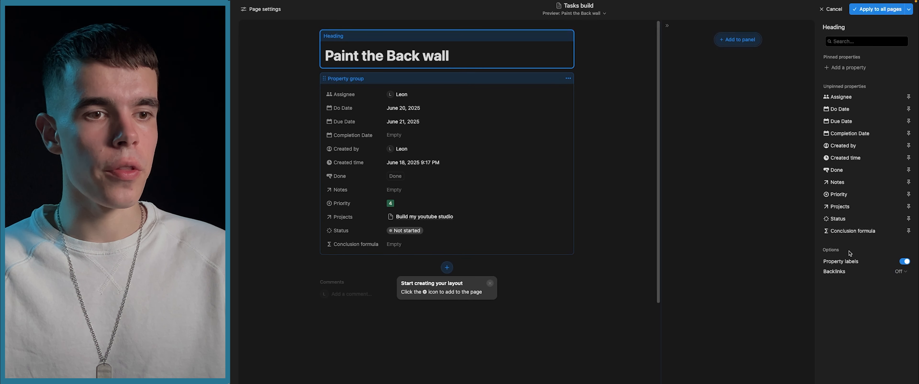
{"action": "left_click", "coordinate": [898, 272]}
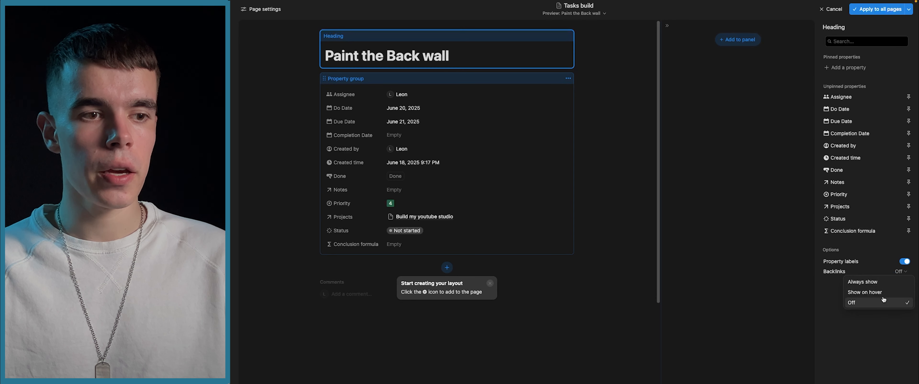
{"action": "left_click", "coordinate": [874, 293]}
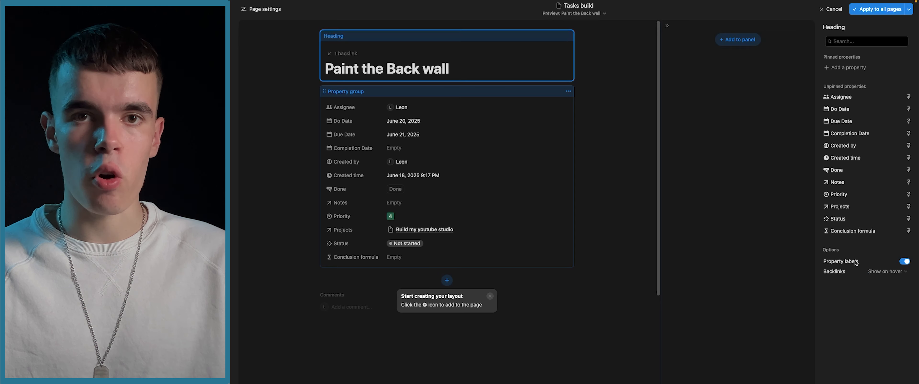
Step: Set the page structure of the Tasks build layout to Tabbed and look over the resulting page
{"action": "left_click", "coordinate": [686, 43]}
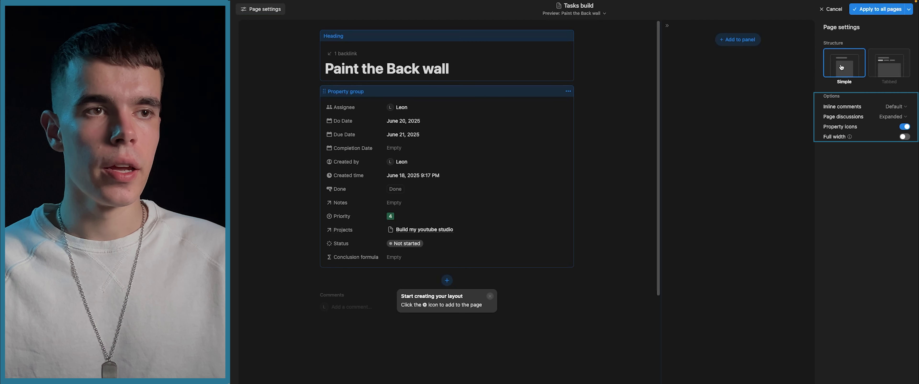
{"action": "left_click", "coordinate": [887, 67]}
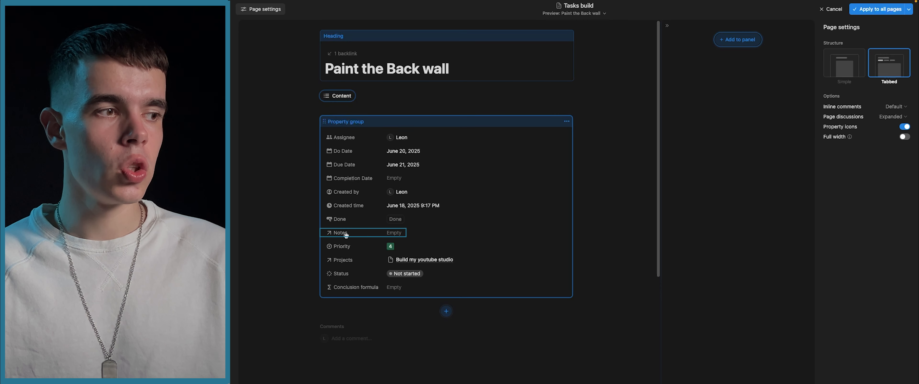
{"action": "scroll", "coordinate": [357, 233], "scroll_direction": "down", "scroll_amount": 1}
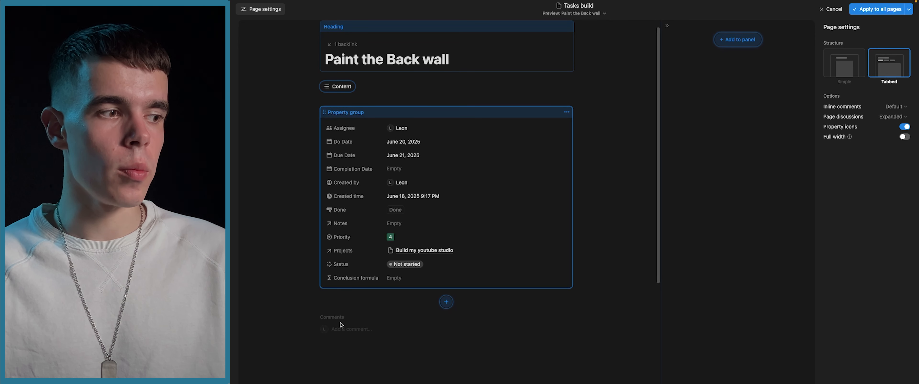
{"action": "scroll", "coordinate": [357, 335], "scroll_direction": "down", "scroll_amount": 3}
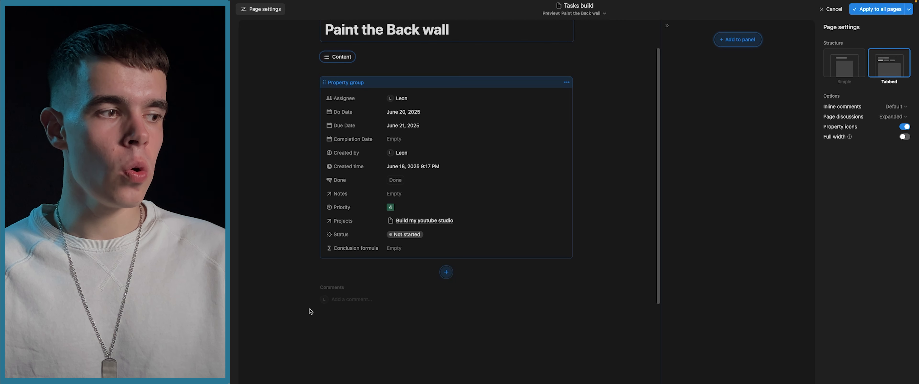
{"action": "scroll", "coordinate": [357, 321], "scroll_direction": "up", "scroll_amount": 3}
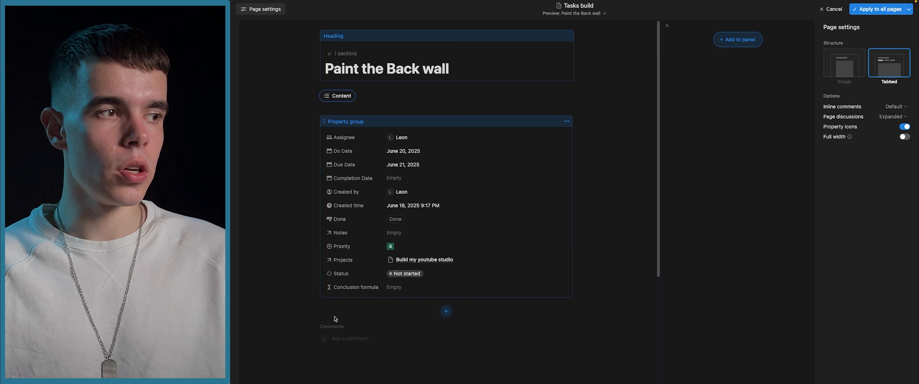
Step: Examine the option for adding a tab and the choices for inline comments and page discussions
{"action": "mouse_move", "coordinate": [363, 97]}
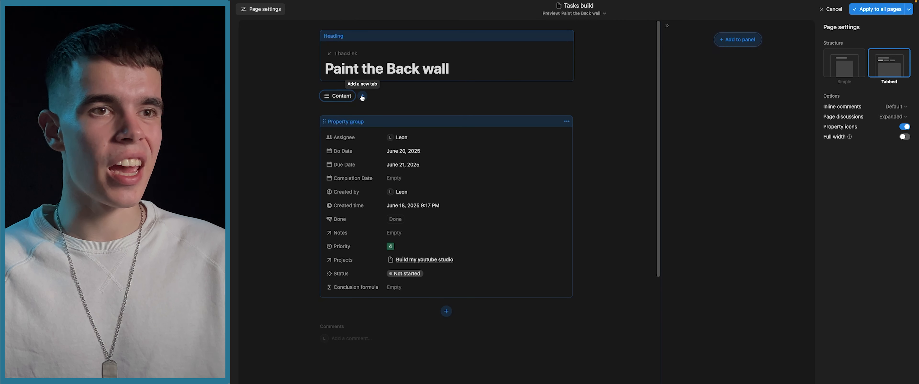
{"action": "left_click", "coordinate": [892, 107]}
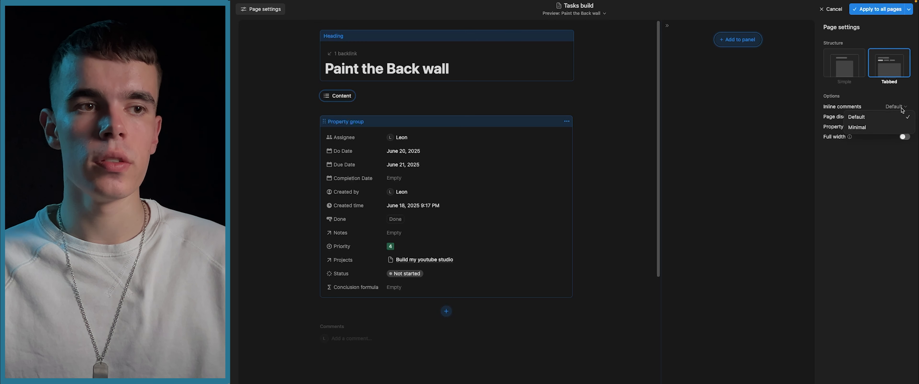
{"action": "left_click", "coordinate": [869, 171]}
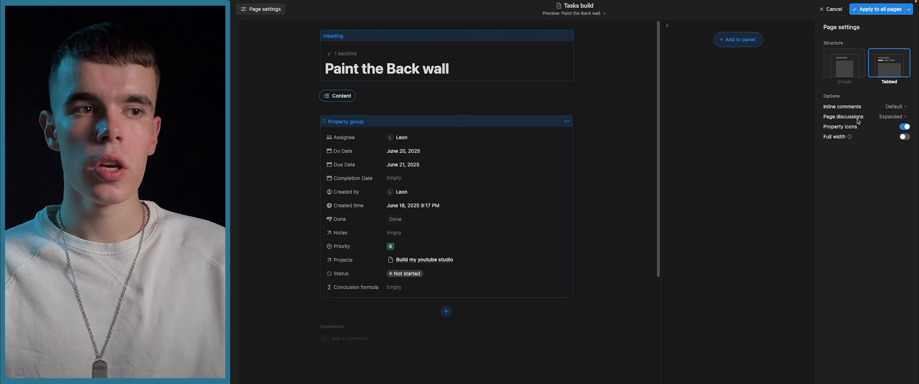
{"action": "left_click", "coordinate": [894, 119]}
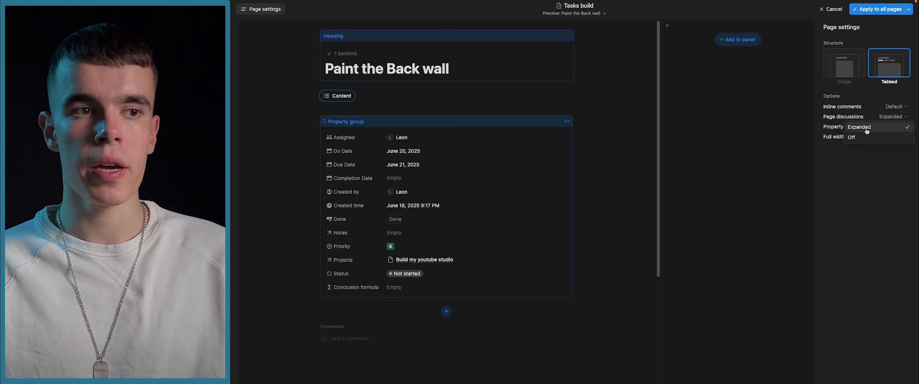
{"action": "left_click", "coordinate": [857, 164]}
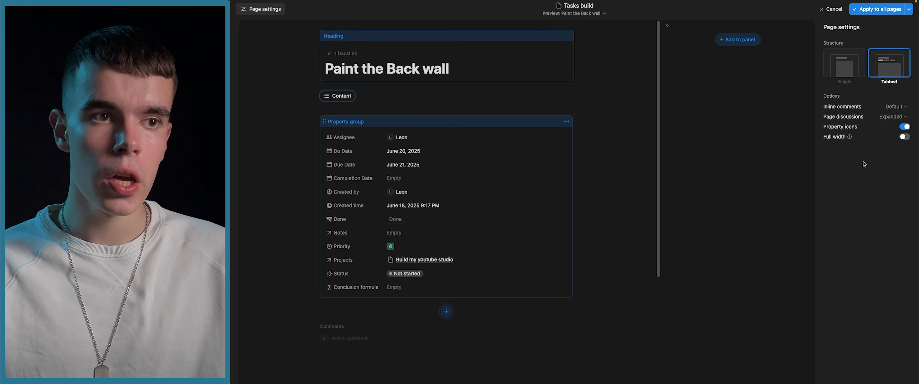
Step: Try the layout with property icons off and with full width on, and set both options back
{"action": "left_click", "coordinate": [906, 127]}
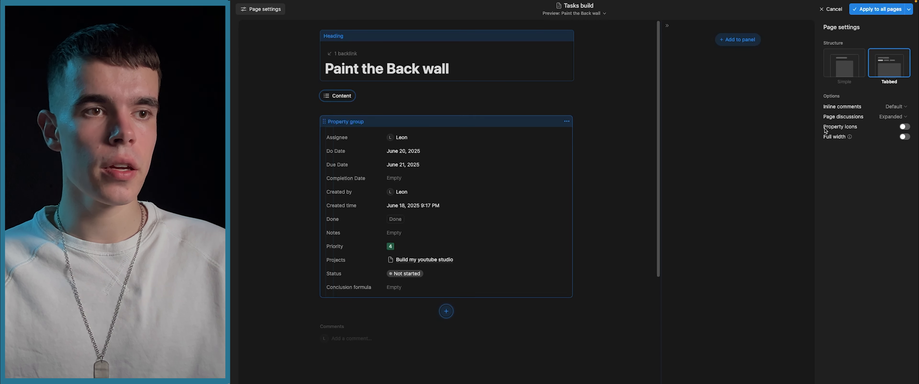
{"action": "left_click", "coordinate": [905, 127]}
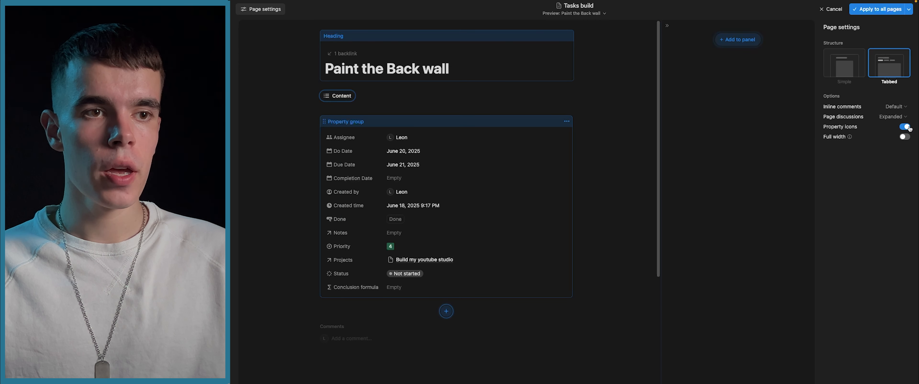
{"action": "left_click", "coordinate": [904, 137]}
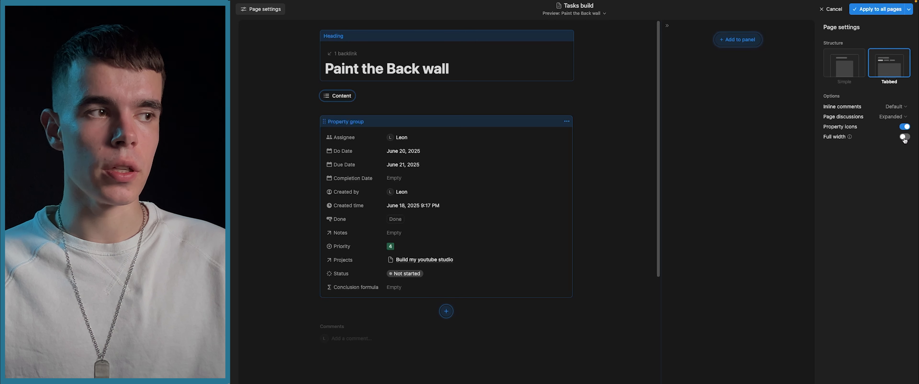
{"action": "left_click", "coordinate": [904, 138]}
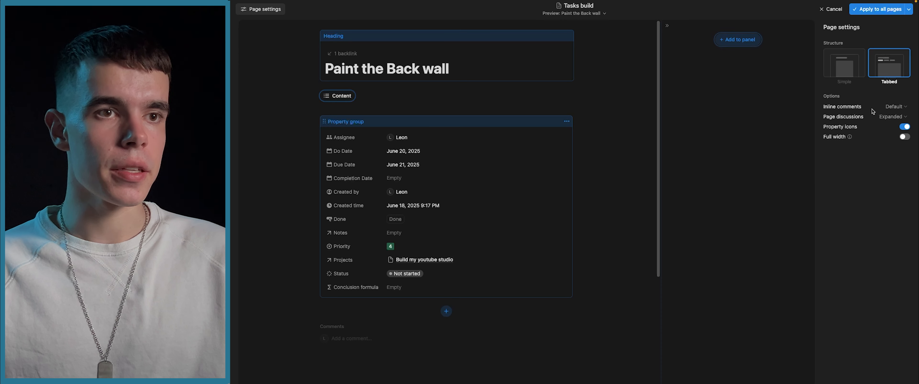
Step: Set inline comments to Minimal and page discussions to Off for the layout
{"action": "left_click", "coordinate": [891, 106]}
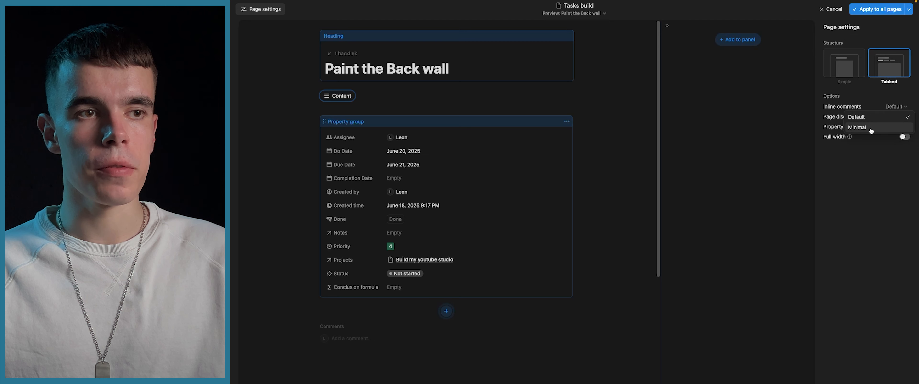
{"action": "left_click", "coordinate": [871, 129]}
{"action": "left_click", "coordinate": [885, 117]}
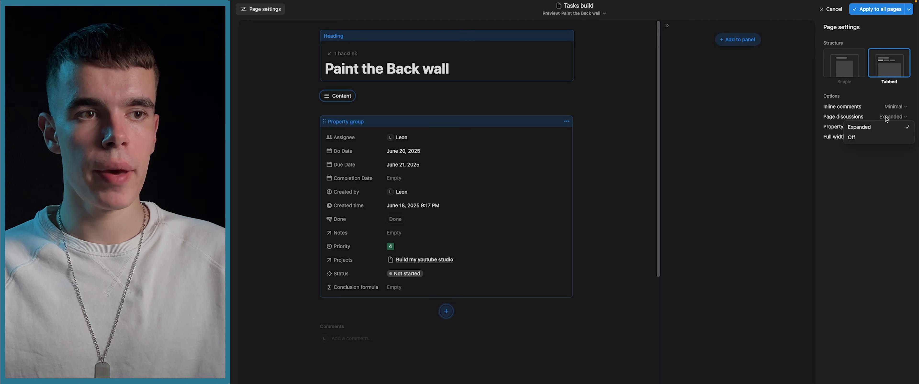
{"action": "left_click", "coordinate": [872, 139]}
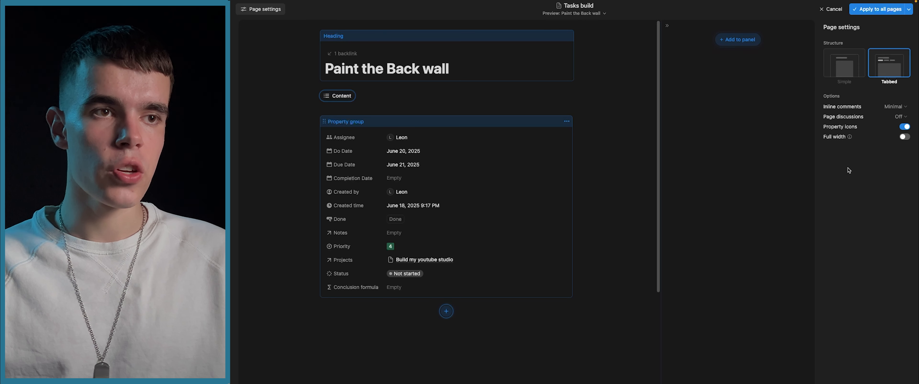
Step: Look over the property group's settings and the additional options for applying or resetting the layout
{"action": "left_click", "coordinate": [488, 123]}
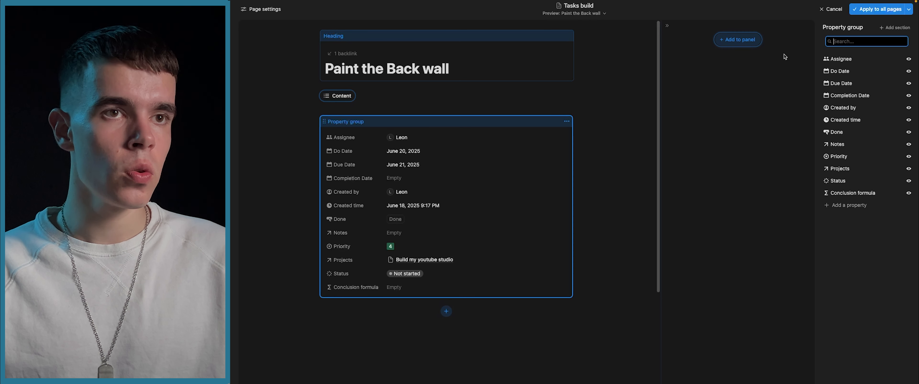
{"action": "left_click", "coordinate": [910, 9]}
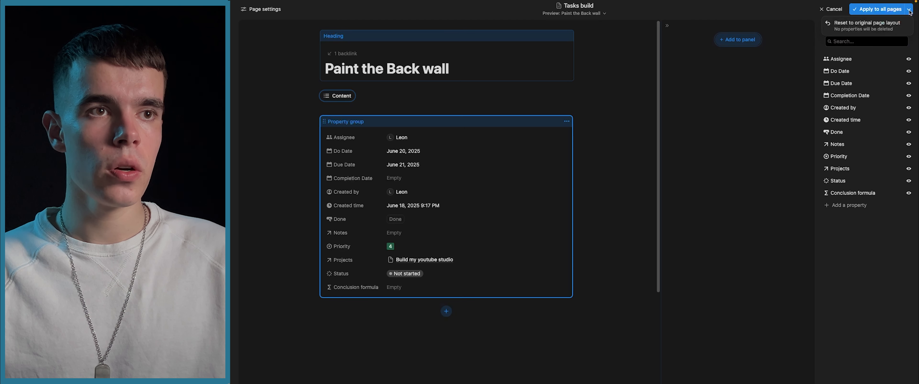
{"action": "left_click", "coordinate": [874, 267]}
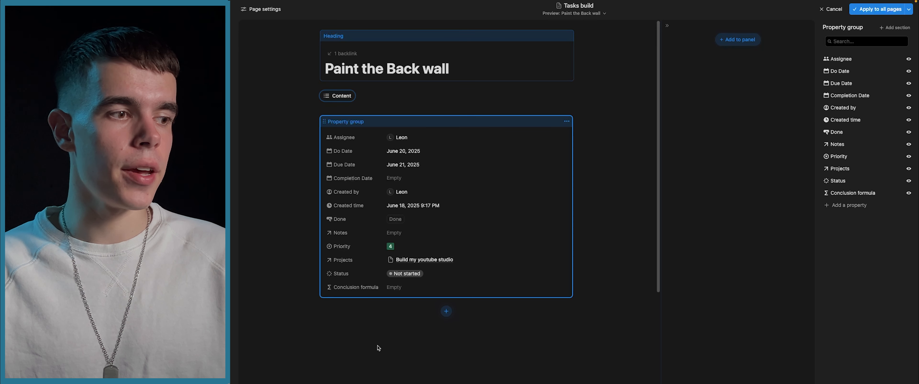
Step: Move the property group into the details panel, apply the layout to all pages, and toggle the panel on the Paint the Back wall page
{"action": "left_click", "coordinate": [565, 121]}
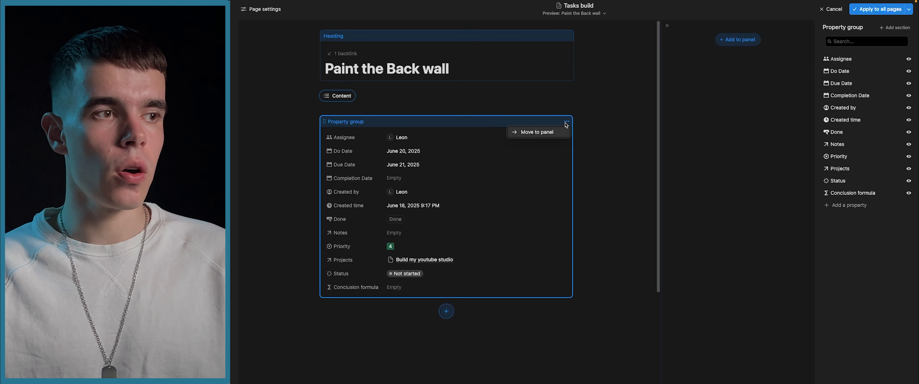
{"action": "left_click", "coordinate": [538, 134]}
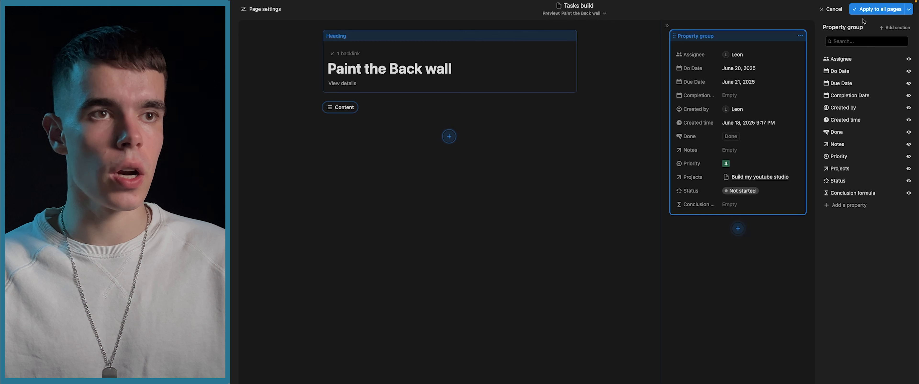
{"action": "left_click", "coordinate": [867, 9]}
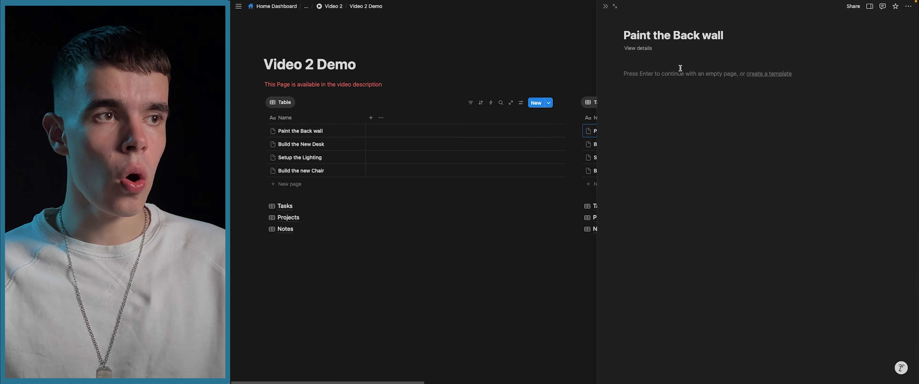
{"action": "left_click", "coordinate": [869, 8]}
{"action": "left_click", "coordinate": [869, 7]}
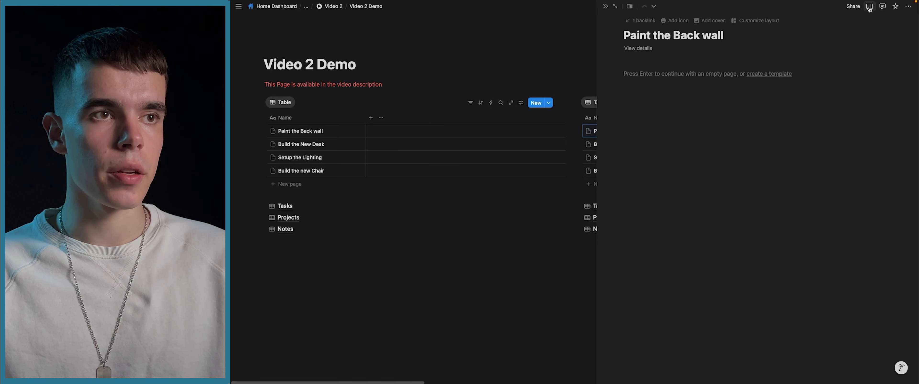
Step: Reopen the layout editor for the page and move the property group's background section below the other properties section
{"action": "left_click", "coordinate": [749, 21]}
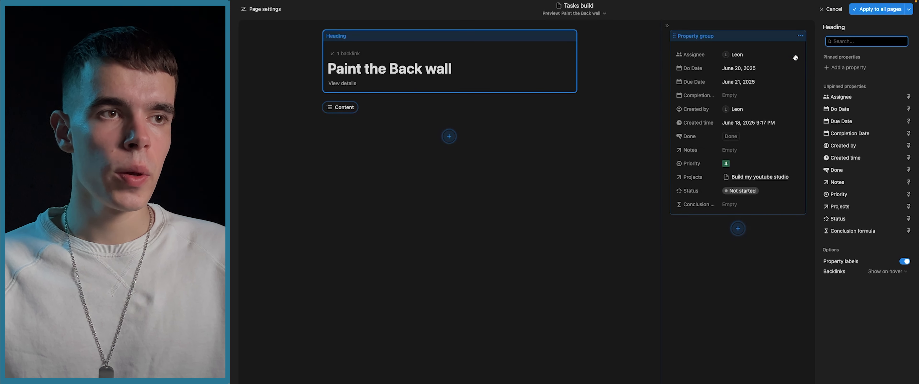
{"action": "left_click", "coordinate": [750, 40]}
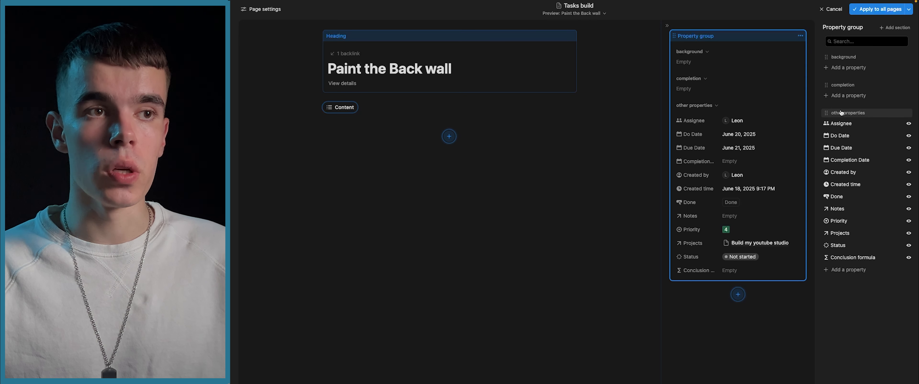
{"action": "left_click_drag", "start_coordinate": [828, 53], "coordinate": [847, 294]}
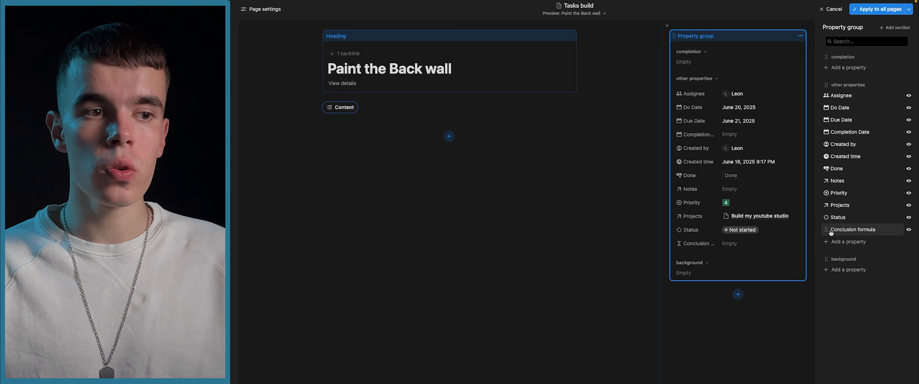
Step: Move Completion Date into the completion section, and Conclusion formula, Created by and Created time into the background section
{"action": "left_click_drag", "start_coordinate": [826, 229], "coordinate": [833, 261]}
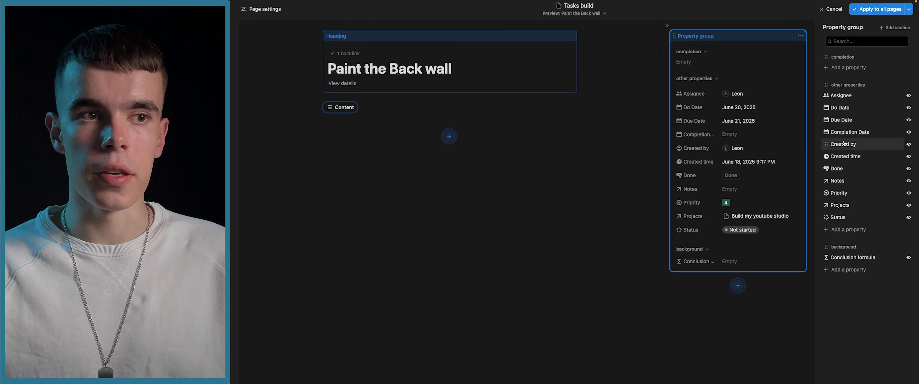
{"action": "left_click_drag", "start_coordinate": [843, 134], "coordinate": [843, 73]}
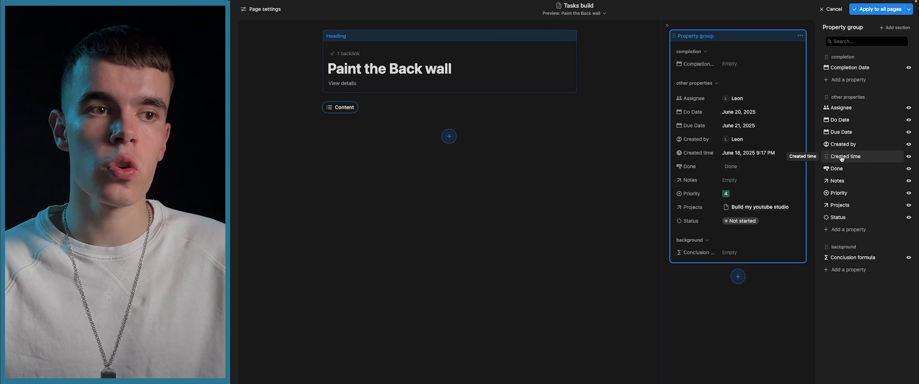
{"action": "left_click_drag", "start_coordinate": [842, 147], "coordinate": [851, 258]}
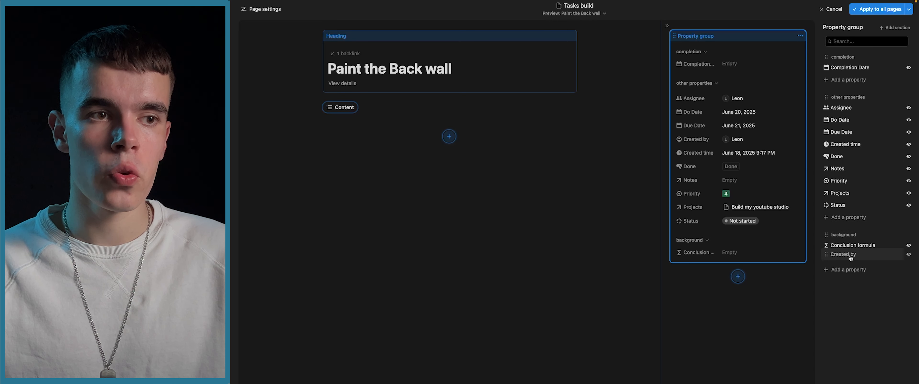
{"action": "left_click_drag", "start_coordinate": [843, 144], "coordinate": [849, 256]}
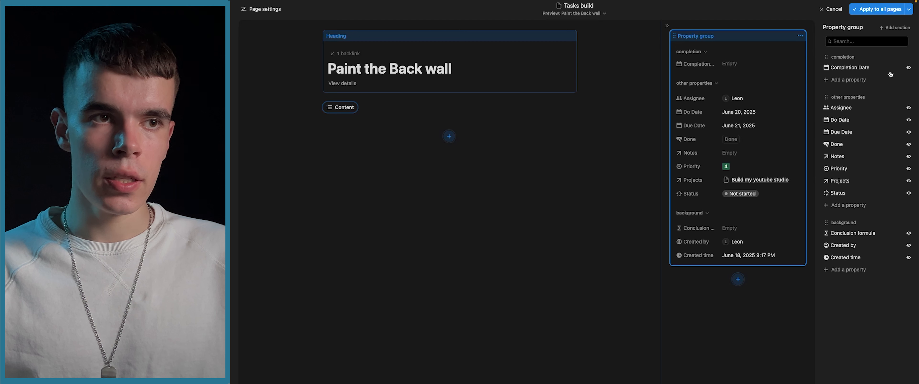
Step: Examine the visibility options offered for the Completion Date and Assignee properties
{"action": "left_click", "coordinate": [908, 68]}
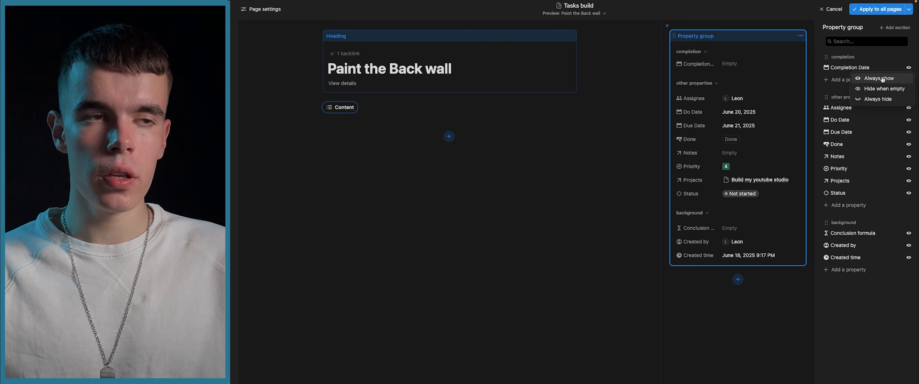
{"action": "left_click", "coordinate": [870, 89]}
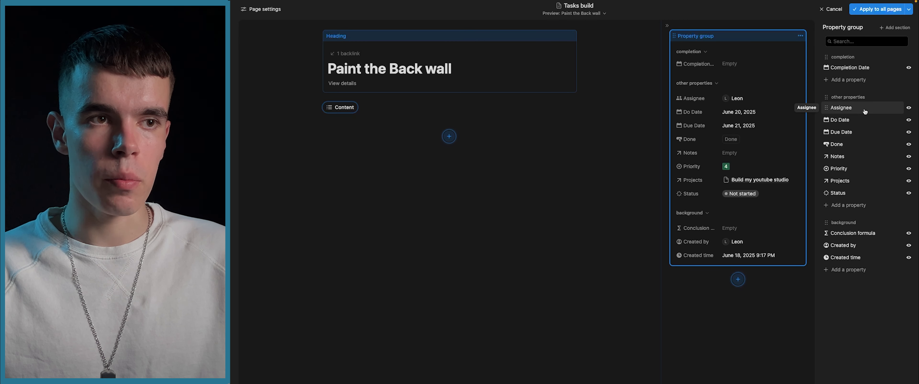
{"action": "left_click", "coordinate": [908, 108]}
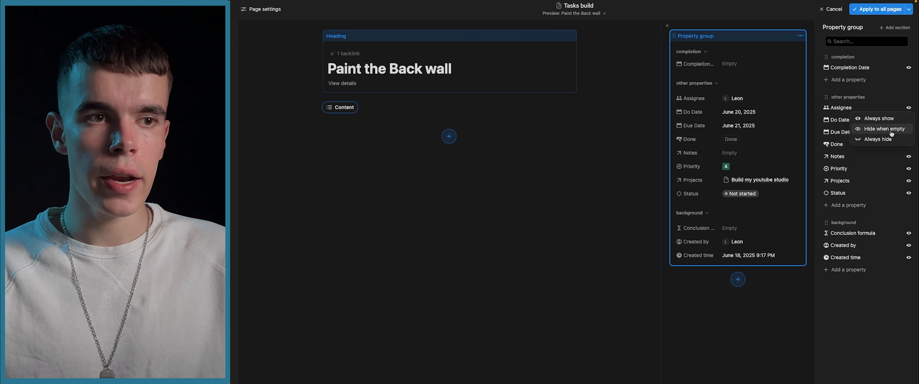
{"action": "left_click", "coordinate": [863, 105]}
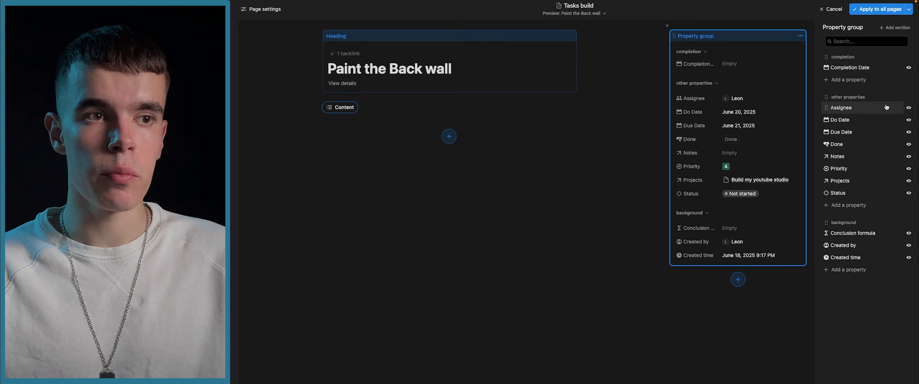
{"action": "left_click", "coordinate": [908, 67]}
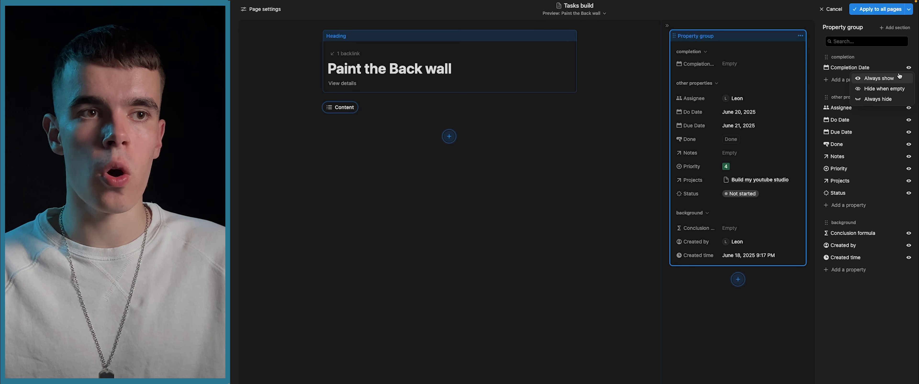
{"action": "left_click", "coordinate": [909, 68]}
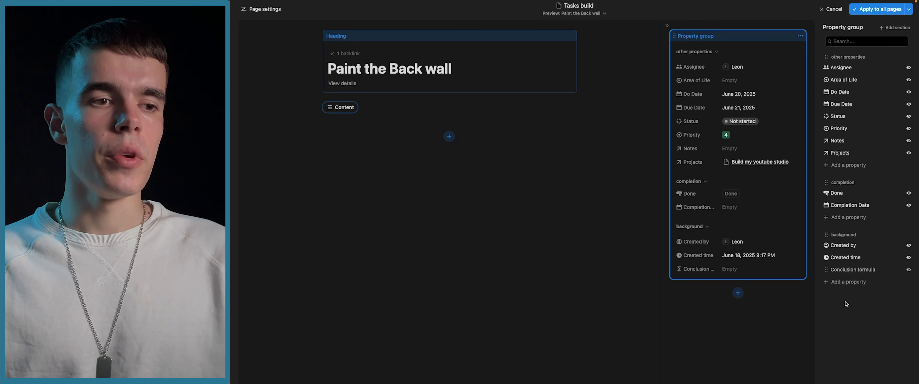
Step: Add Conclusion formula to the layout as its own module and move it to the details panel
{"action": "left_click", "coordinate": [844, 271]}
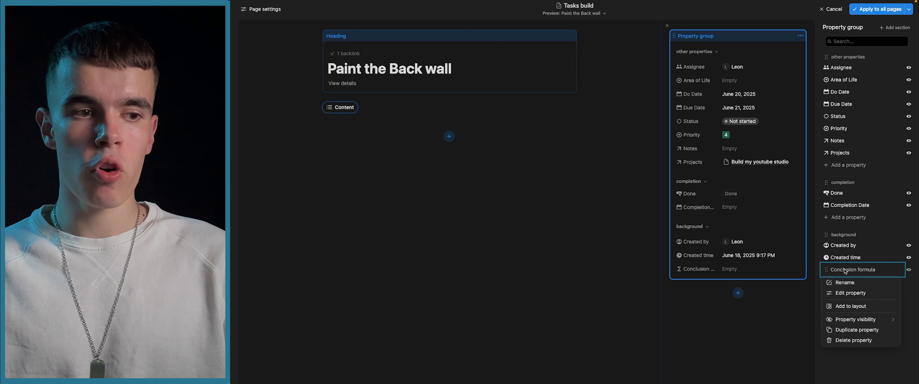
{"action": "left_click", "coordinate": [850, 306]}
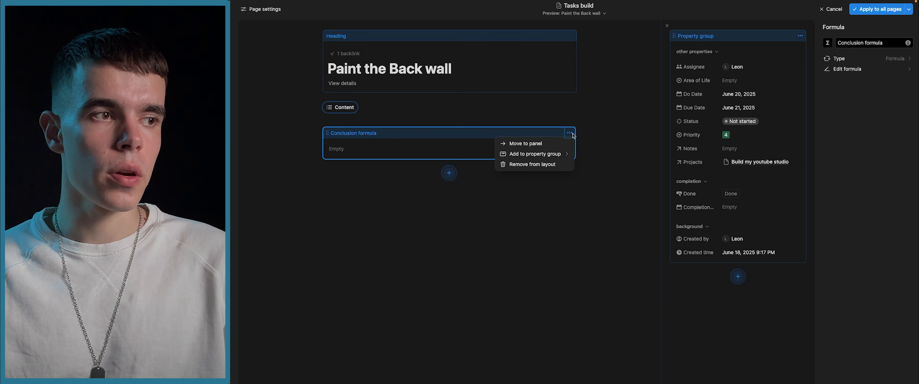
{"action": "left_click", "coordinate": [531, 146]}
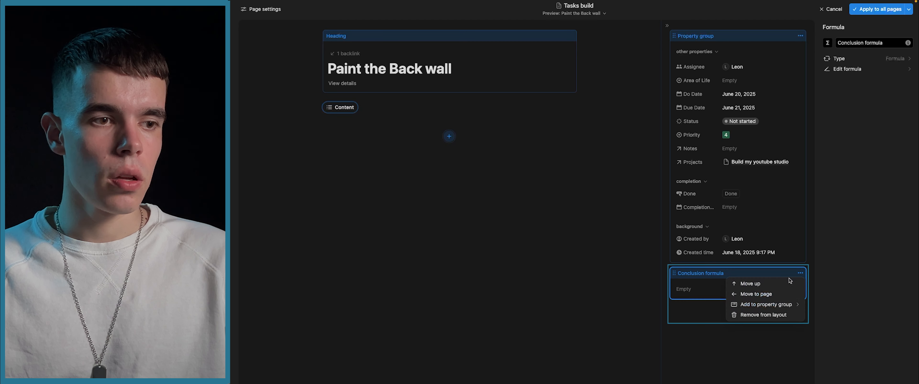
Step: Move the Conclusion formula module to the page and examine the options for removing it from the layout or the database
{"action": "left_click", "coordinate": [769, 295]}
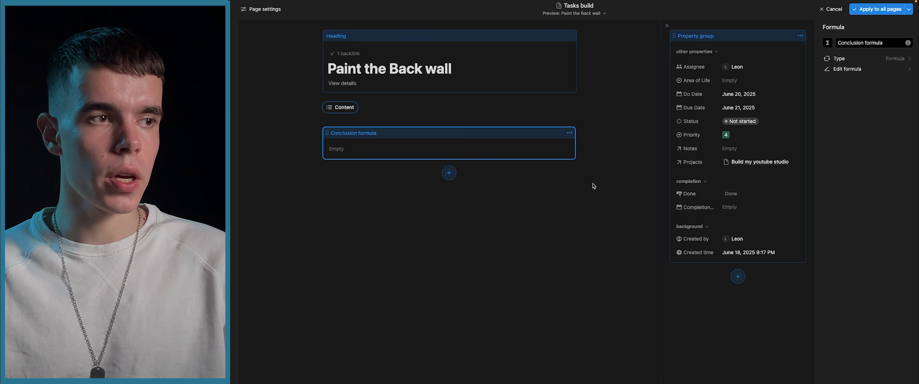
{"action": "left_click", "coordinate": [569, 133]}
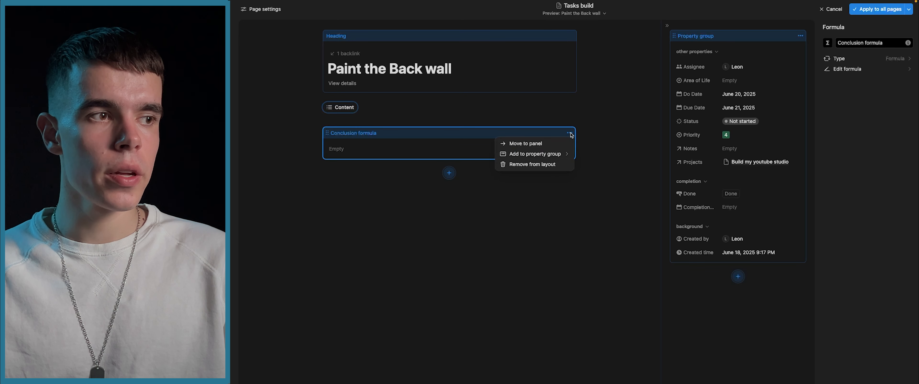
{"action": "mouse_move", "coordinate": [547, 158]}
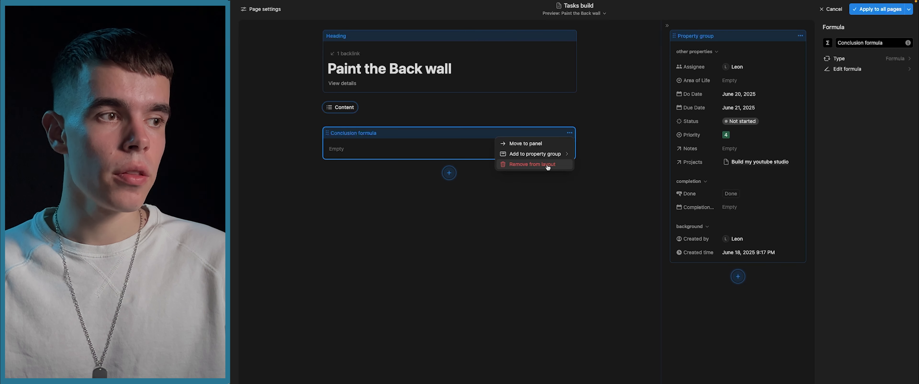
{"action": "left_click", "coordinate": [531, 165]}
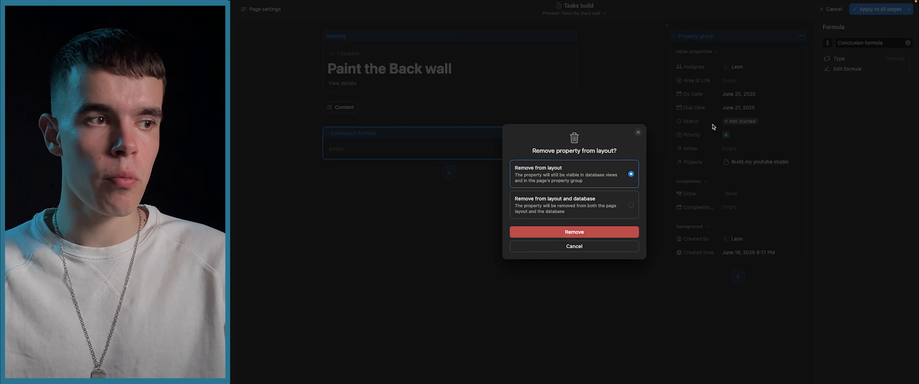
{"action": "left_click", "coordinate": [631, 205]}
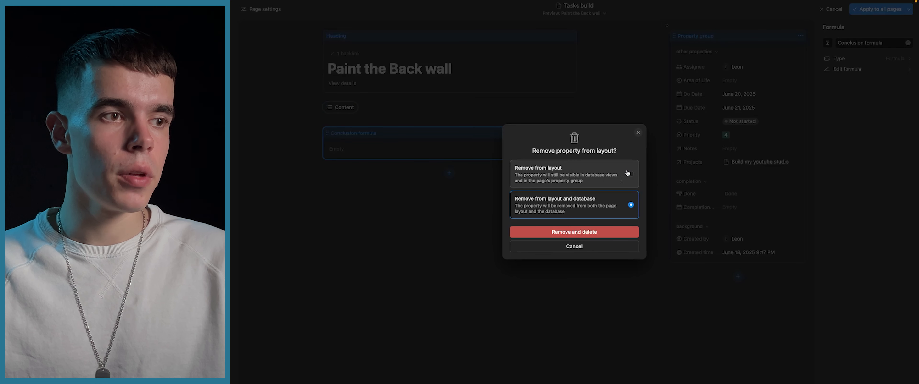
{"action": "left_click", "coordinate": [629, 174]}
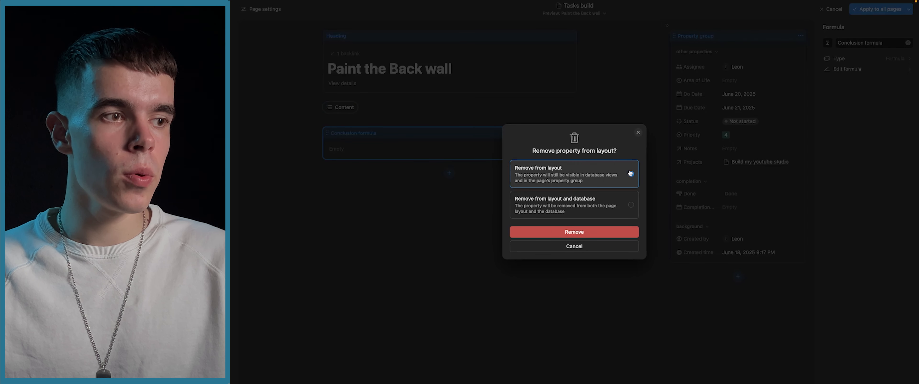
{"action": "left_click", "coordinate": [638, 133]}
Step: Remove the Conclusion formula module from the layout only, and add the property back as its own module
{"action": "left_click", "coordinate": [569, 132]}
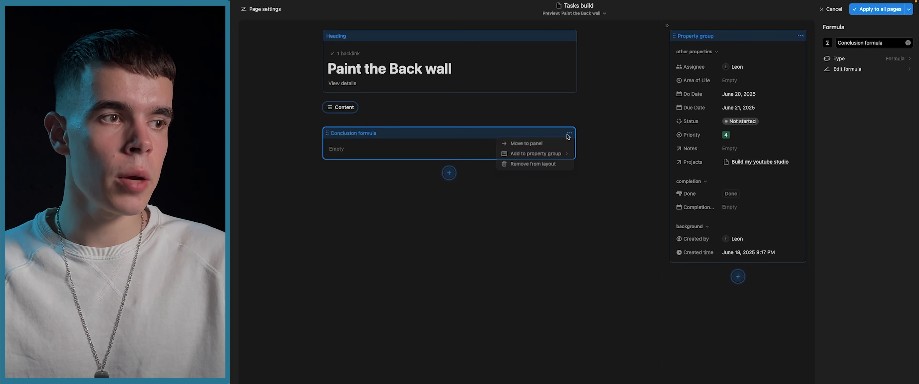
{"action": "mouse_move", "coordinate": [542, 154]}
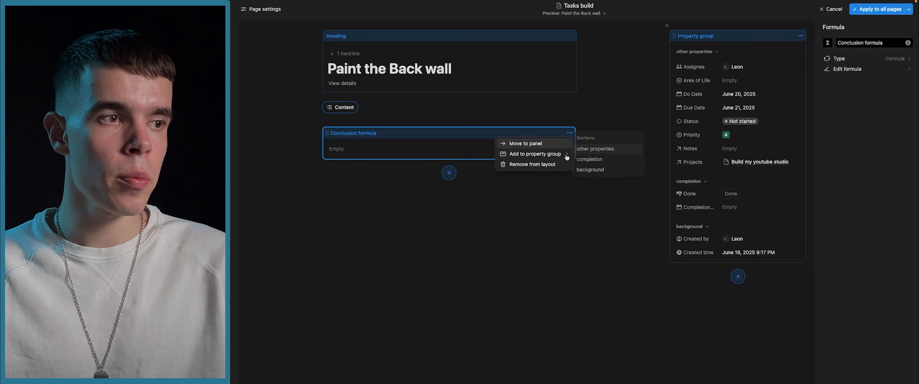
{"action": "left_click", "coordinate": [559, 165]}
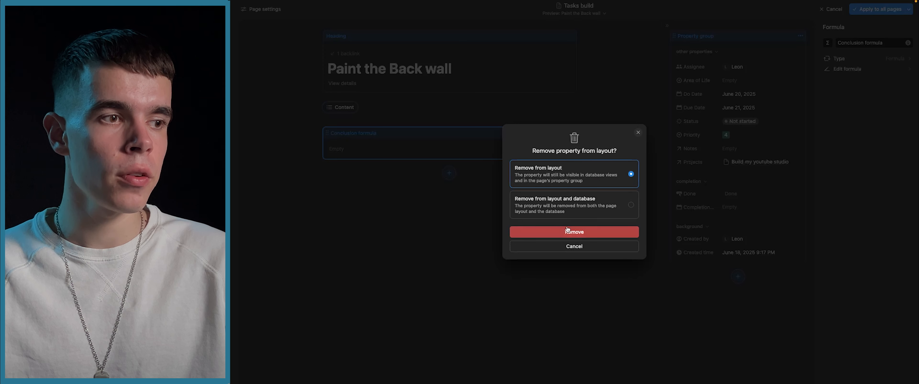
{"action": "left_click", "coordinate": [569, 235]}
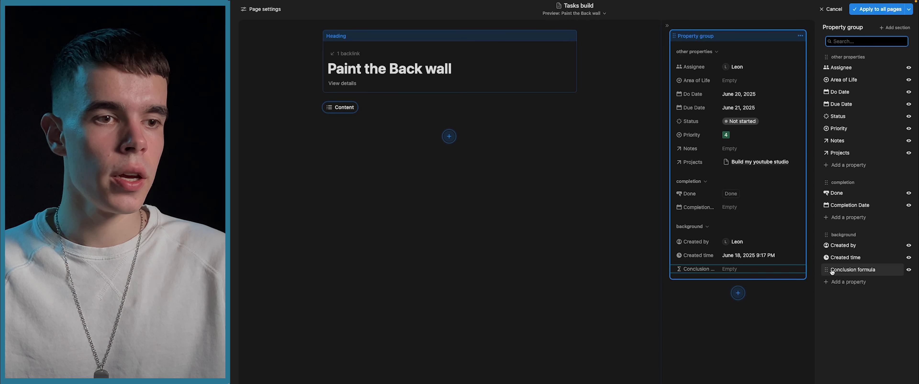
{"action": "left_click", "coordinate": [852, 270]}
{"action": "left_click", "coordinate": [851, 307]}
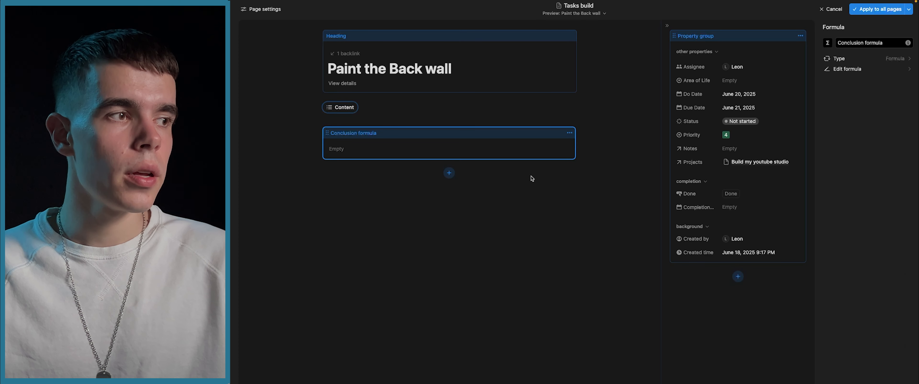
Step: Move the Conclusion formula module to the details panel and back to the page
{"action": "left_click", "coordinate": [570, 133]}
{"action": "left_click", "coordinate": [545, 142]}
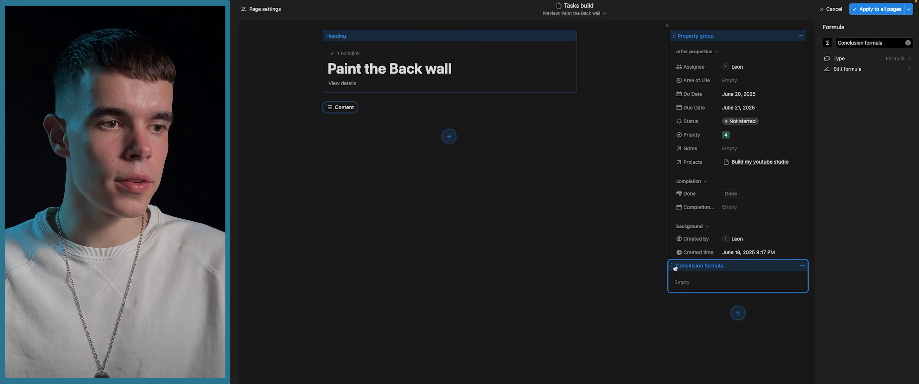
{"action": "mouse_move", "coordinate": [756, 275]}
{"action": "left_mouse_down"}
{"action": "mouse_move", "coordinate": [745, 40]}
{"action": "mouse_move", "coordinate": [734, 168]}
{"action": "mouse_move", "coordinate": [742, 269]}
{"action": "left_mouse_up"}
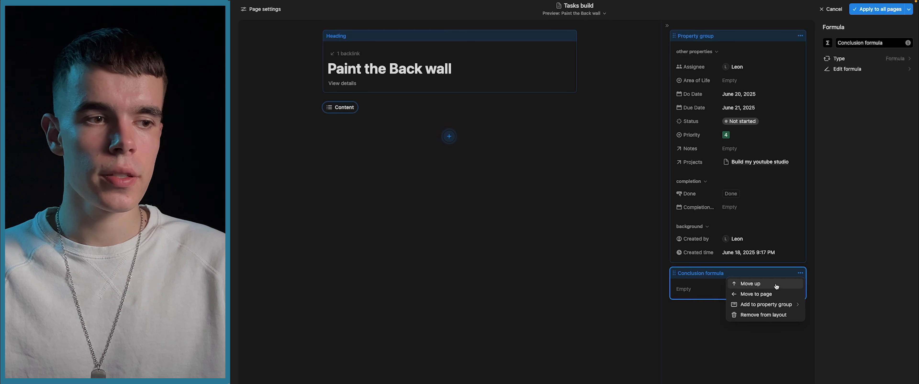
{"action": "left_click", "coordinate": [761, 294]}
Step: Add Assignee as its own module in the details panel, above the property group, with the Large style
{"action": "left_click", "coordinate": [734, 47]}
{"action": "left_click", "coordinate": [842, 68]}
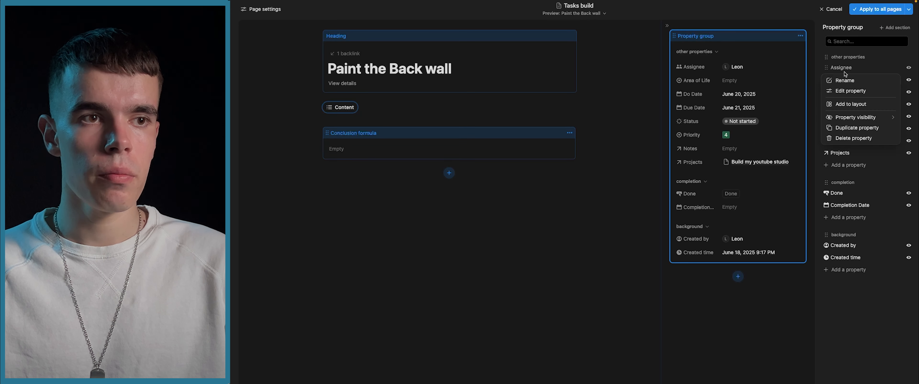
{"action": "left_click", "coordinate": [856, 105]}
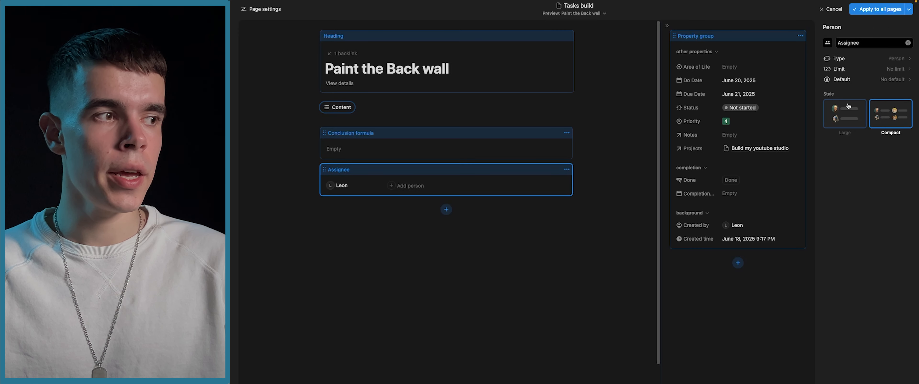
{"action": "left_click", "coordinate": [567, 170]}
{"action": "left_click", "coordinate": [546, 190]}
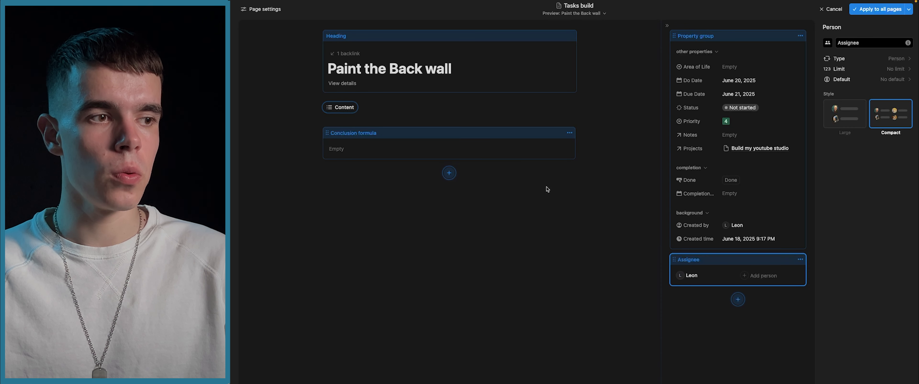
{"action": "left_click_drag", "start_coordinate": [712, 263], "coordinate": [719, 39]}
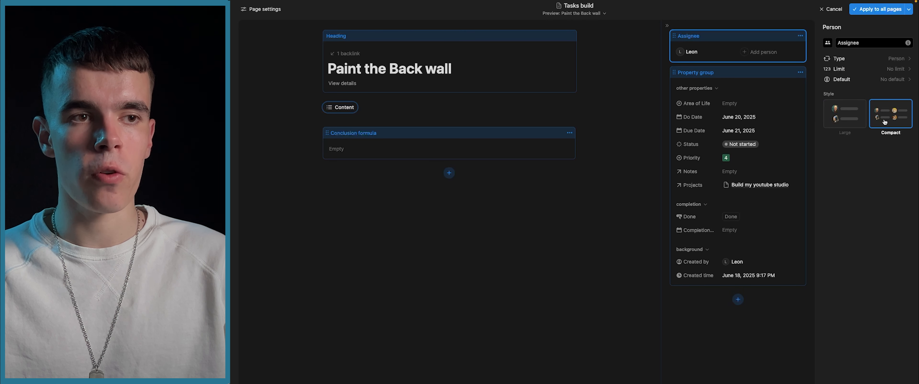
{"action": "left_click", "coordinate": [844, 119]}
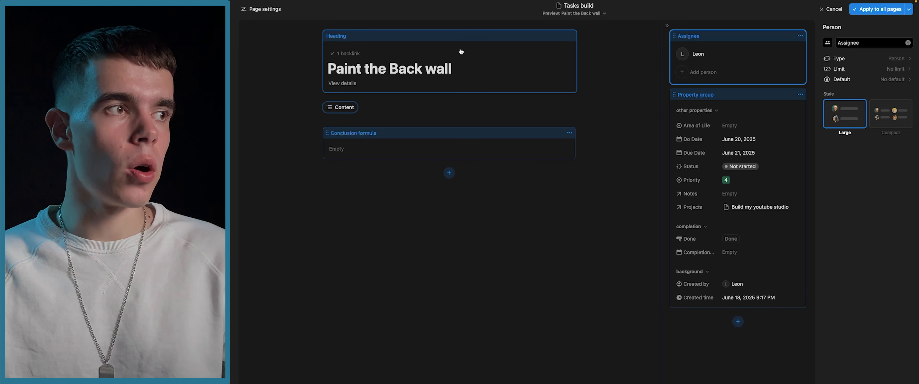
Step: Pin Status, Priority, Do Date and Due Date to the page heading
{"action": "left_click", "coordinate": [423, 40]}
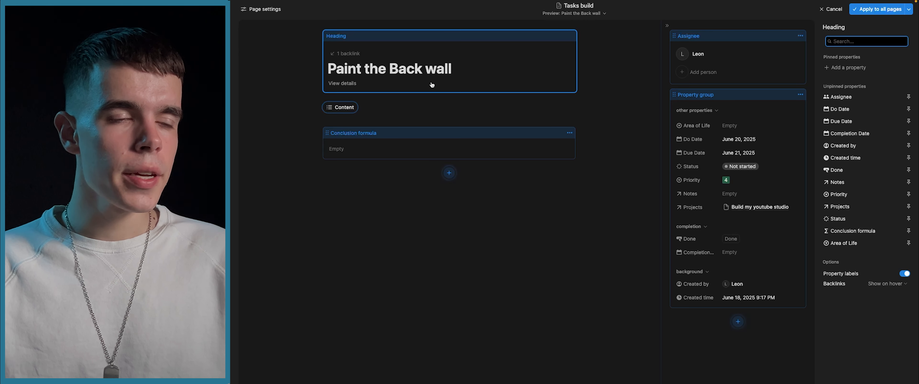
{"action": "left_click", "coordinate": [714, 97]}
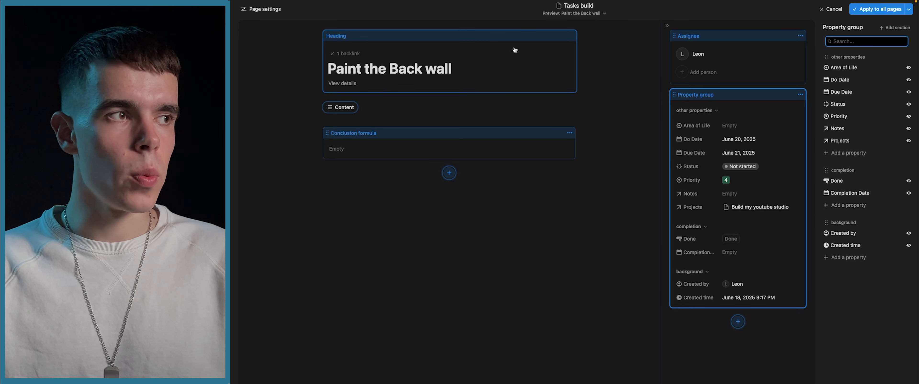
{"action": "left_click", "coordinate": [421, 36]}
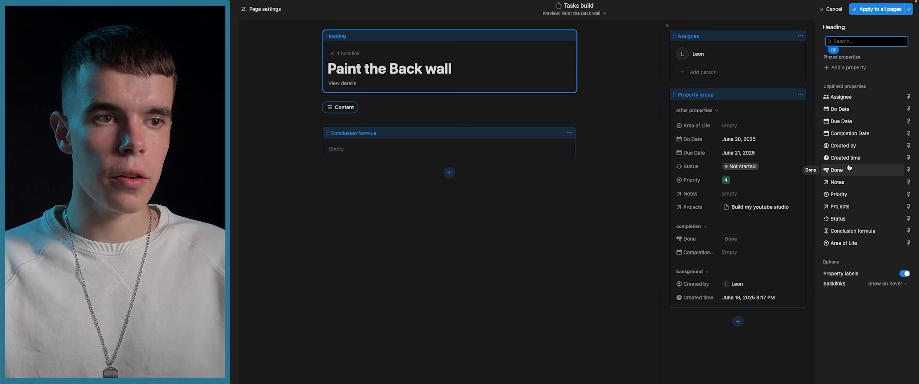
{"action": "left_click", "coordinate": [908, 219]}
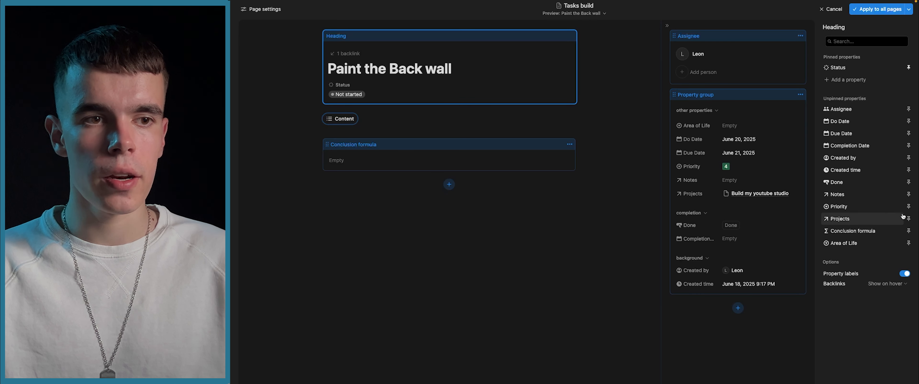
{"action": "left_click", "coordinate": [909, 208]}
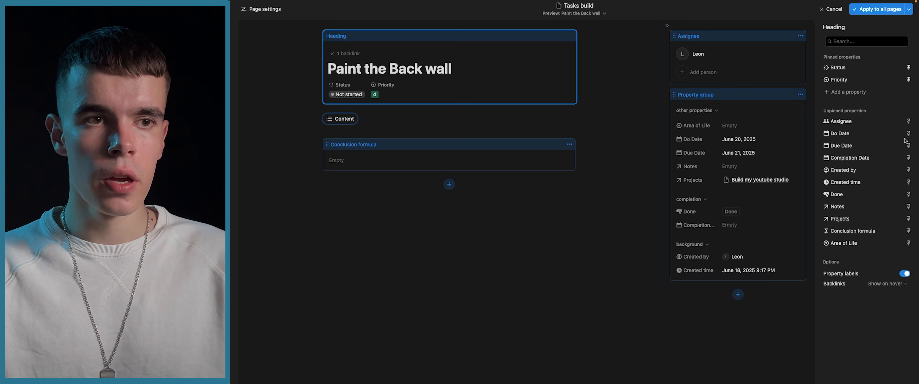
{"action": "left_click", "coordinate": [908, 134]}
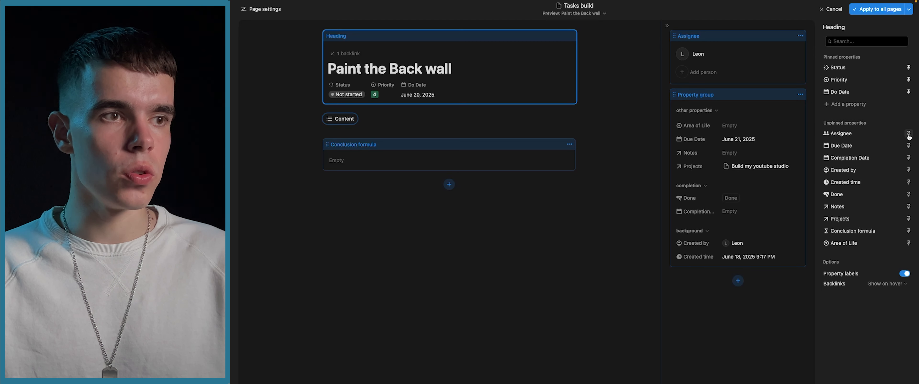
{"action": "left_click", "coordinate": [908, 146]}
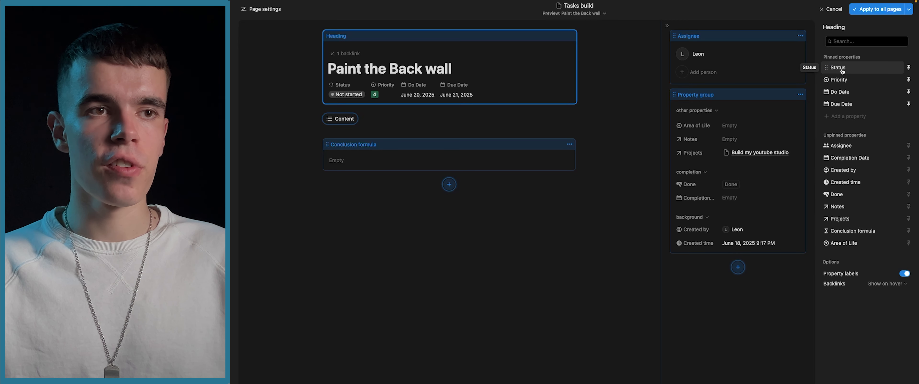
{"action": "left_click_drag", "start_coordinate": [836, 104], "coordinate": [840, 66]}
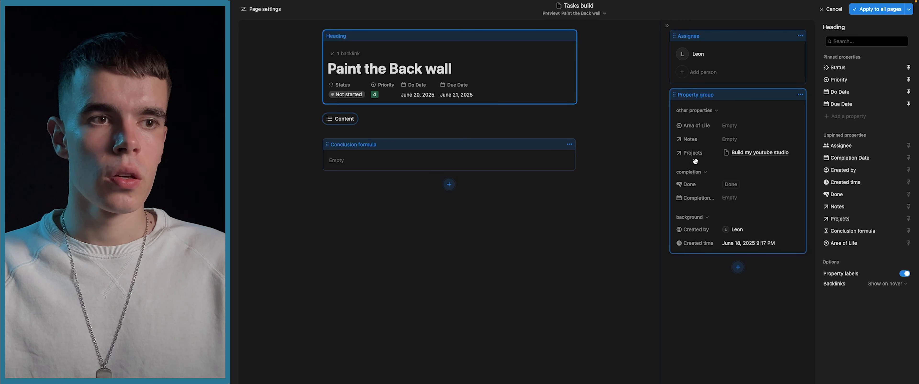
Step: Add the Notes and Projects relations from the property group to the page layout as separate modules
{"action": "left_click", "coordinate": [709, 96]}
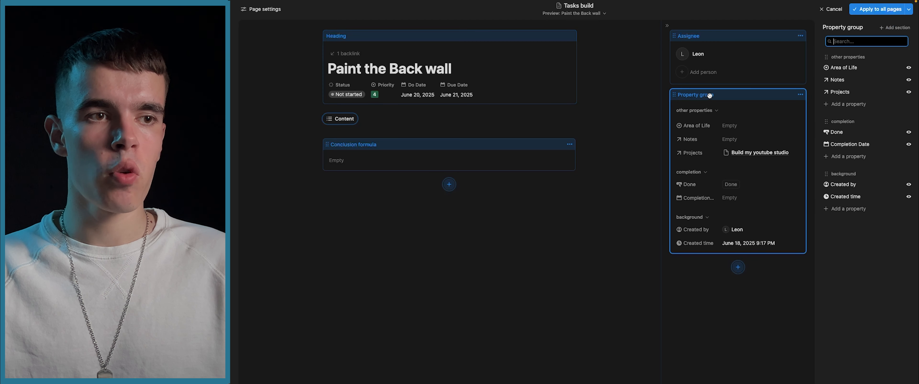
{"action": "left_click", "coordinate": [836, 80]}
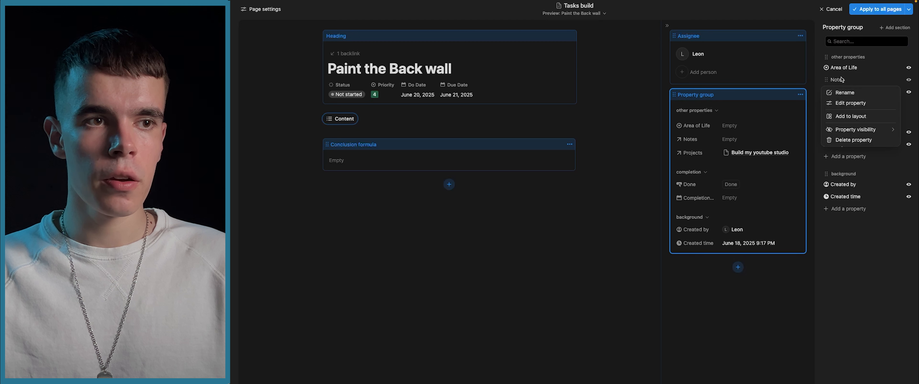
{"action": "left_click", "coordinate": [844, 116]}
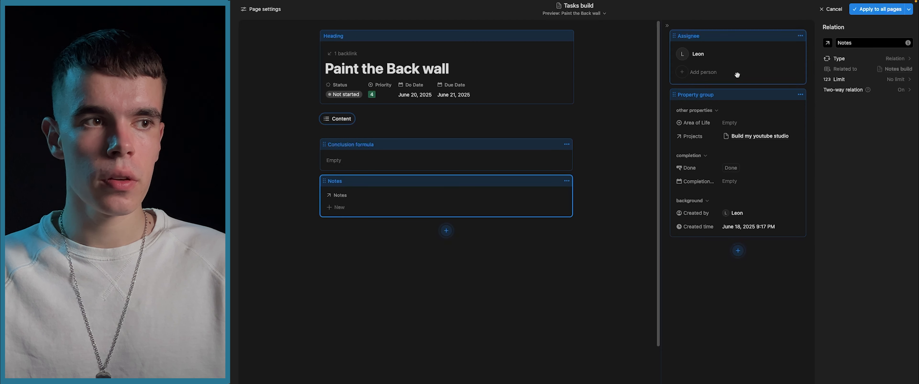
{"action": "left_click", "coordinate": [840, 83]}
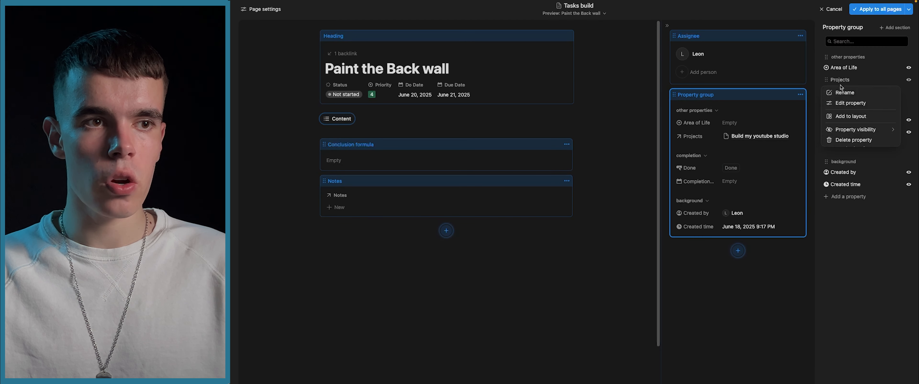
{"action": "left_click", "coordinate": [849, 115]}
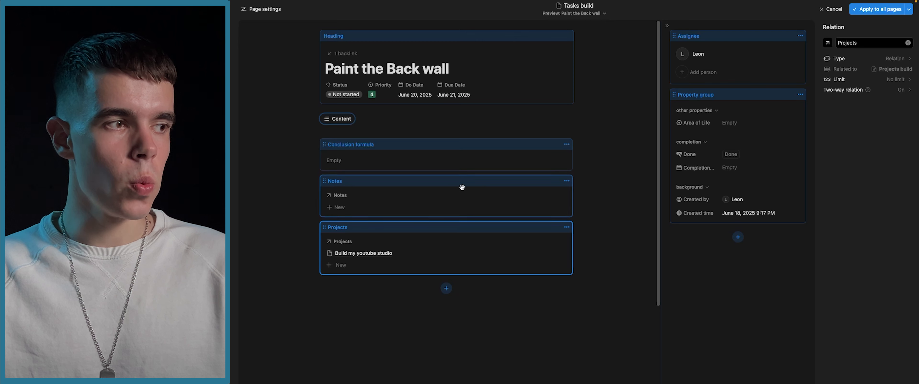
Step: Convert the Notes module into a relations group and select the Projects module
{"action": "left_click", "coordinate": [566, 182]}
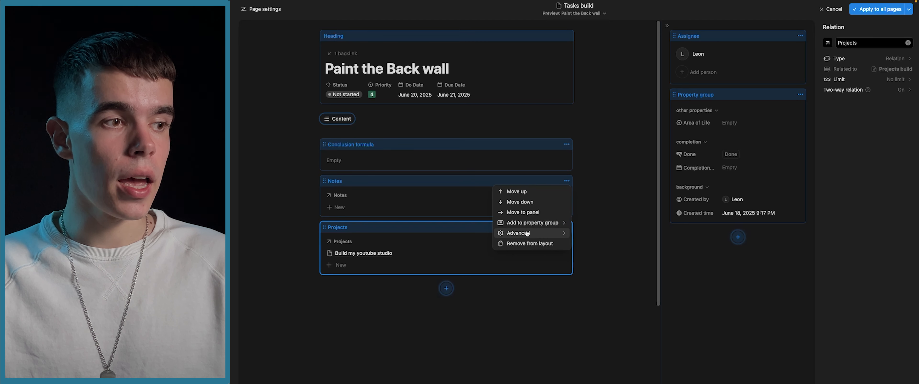
{"action": "mouse_move", "coordinate": [526, 234]}
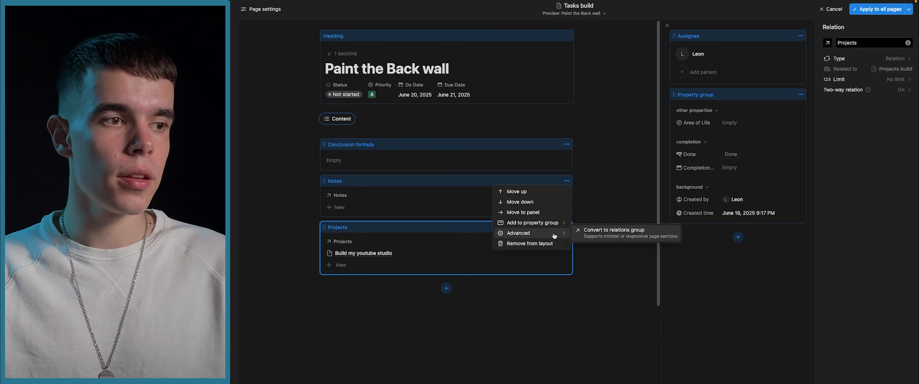
{"action": "left_click", "coordinate": [590, 231]}
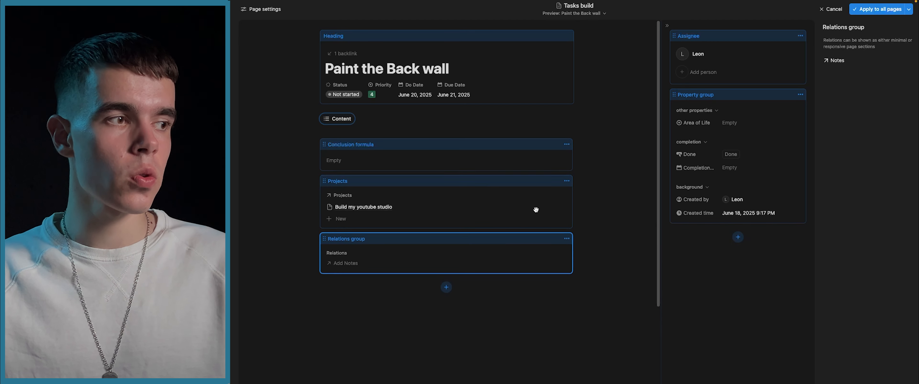
{"action": "left_click", "coordinate": [396, 182]}
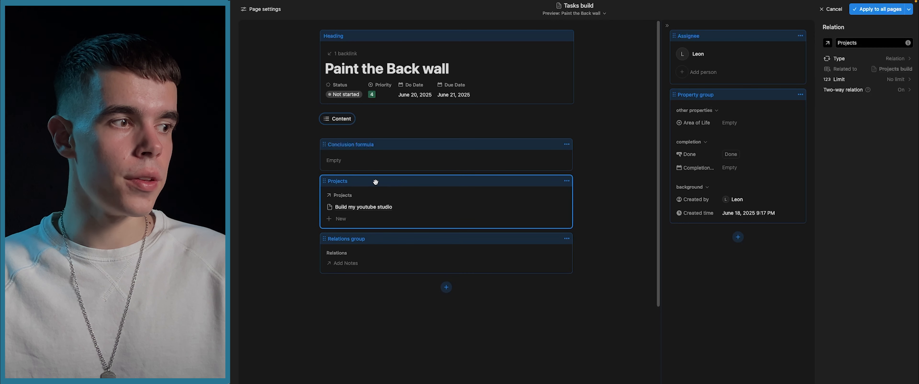
Step: Move the relations group above the Projects module and set its Notes relation to show as Minimal
{"action": "left_click_drag", "start_coordinate": [378, 238], "coordinate": [385, 183]}
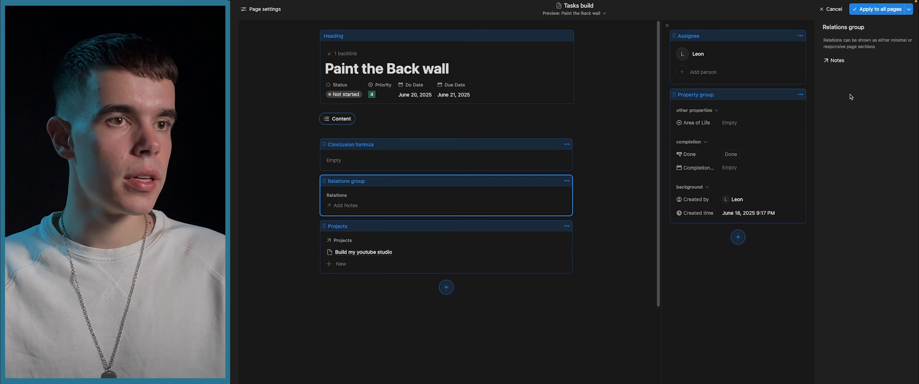
{"action": "left_click", "coordinate": [852, 62]}
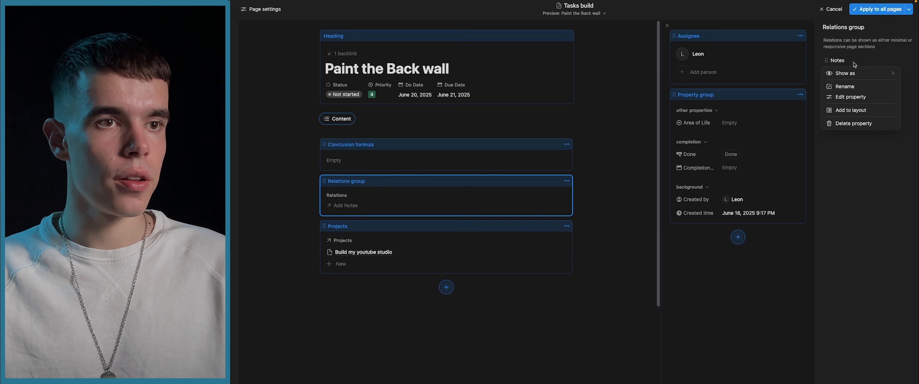
{"action": "mouse_move", "coordinate": [854, 73]}
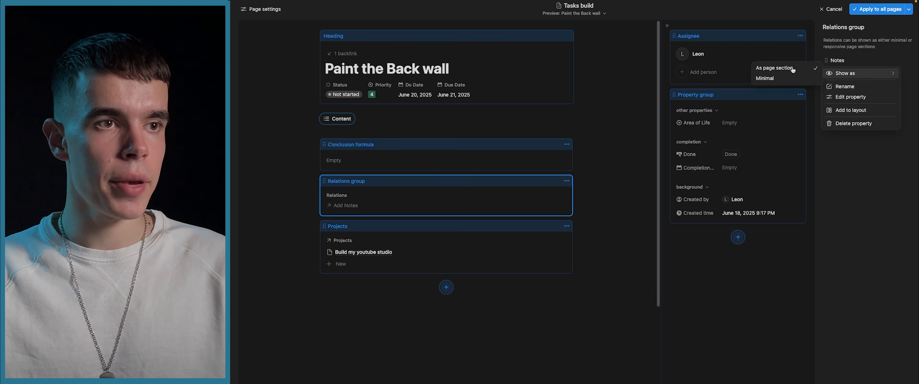
{"action": "left_click", "coordinate": [779, 79]}
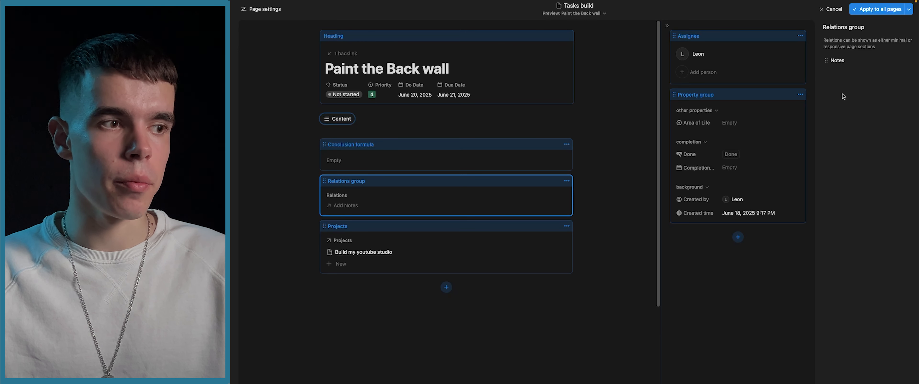
Step: Add the standalone Projects module to the relations group through its advanced options
{"action": "left_click", "coordinate": [460, 227]}
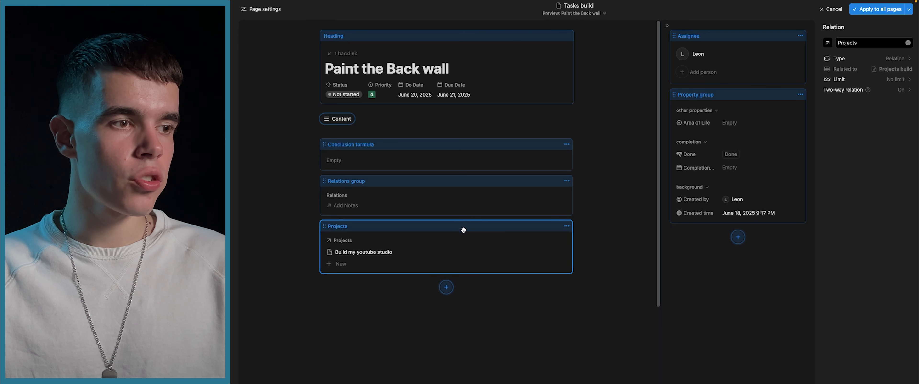
{"action": "left_click", "coordinate": [567, 227]}
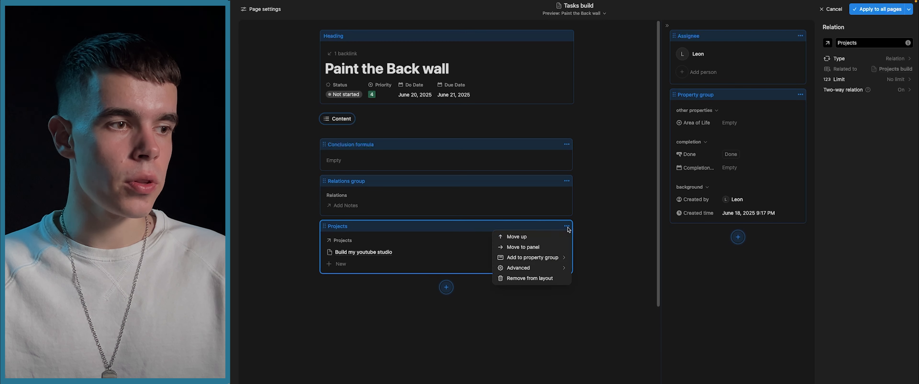
{"action": "mouse_move", "coordinate": [551, 270]}
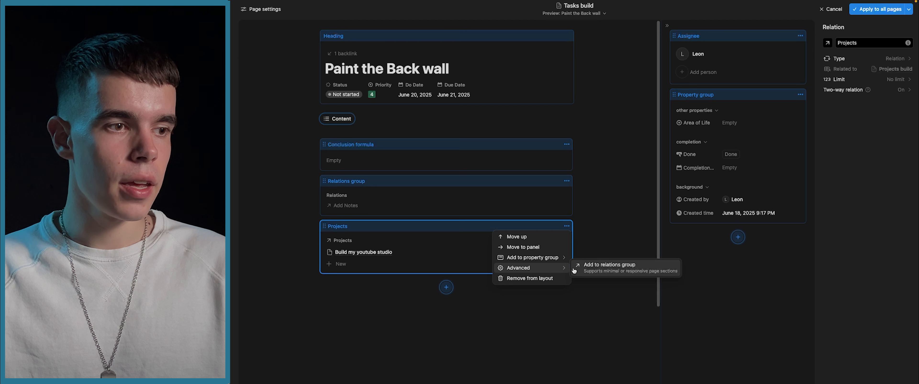
{"action": "left_click", "coordinate": [597, 269]}
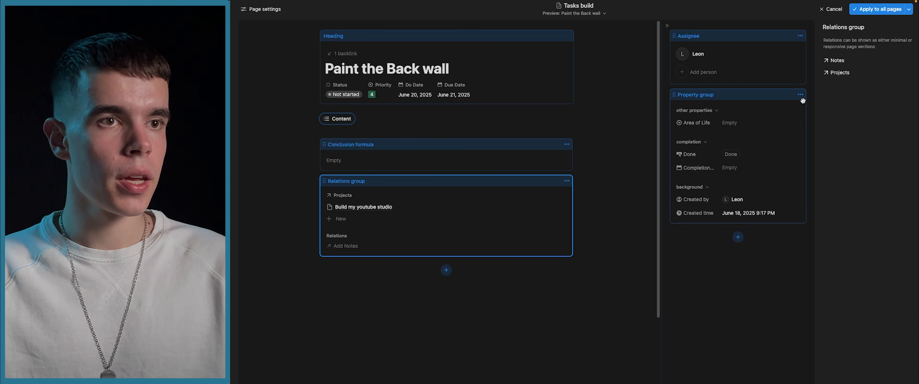
Step: Set the Projects relation in the relations group to show as Minimal
{"action": "left_click_drag", "start_coordinate": [837, 79], "coordinate": [835, 62]}
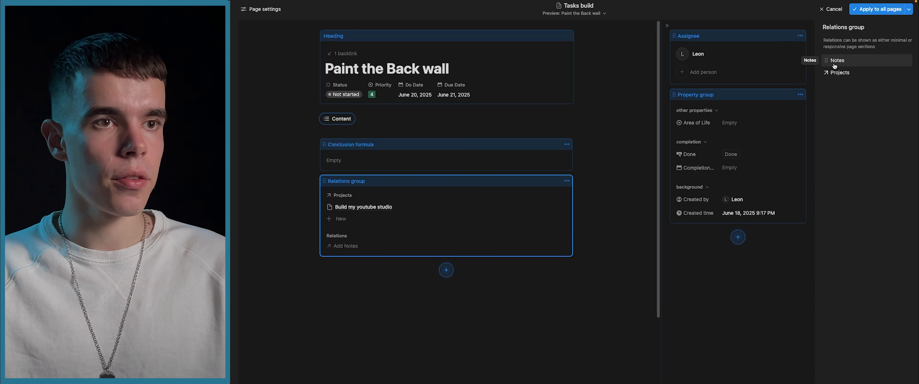
{"action": "left_click", "coordinate": [846, 74]}
{"action": "mouse_move", "coordinate": [852, 86]}
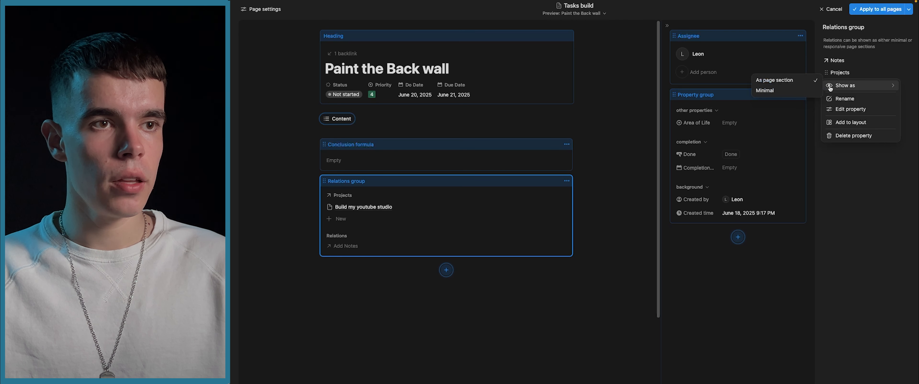
{"action": "left_click", "coordinate": [779, 92]}
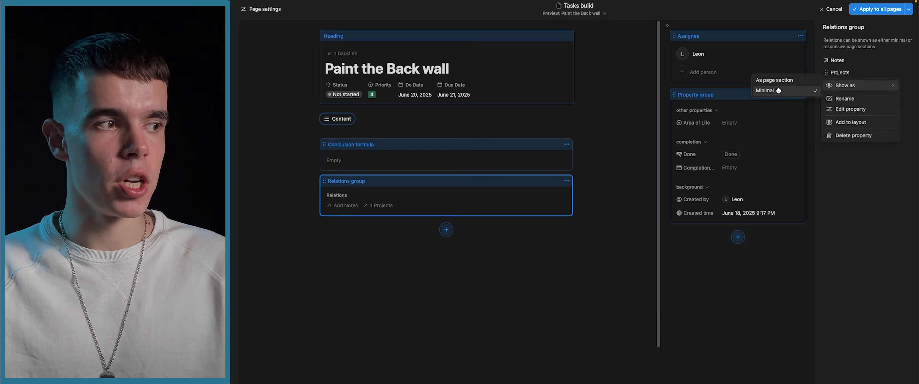